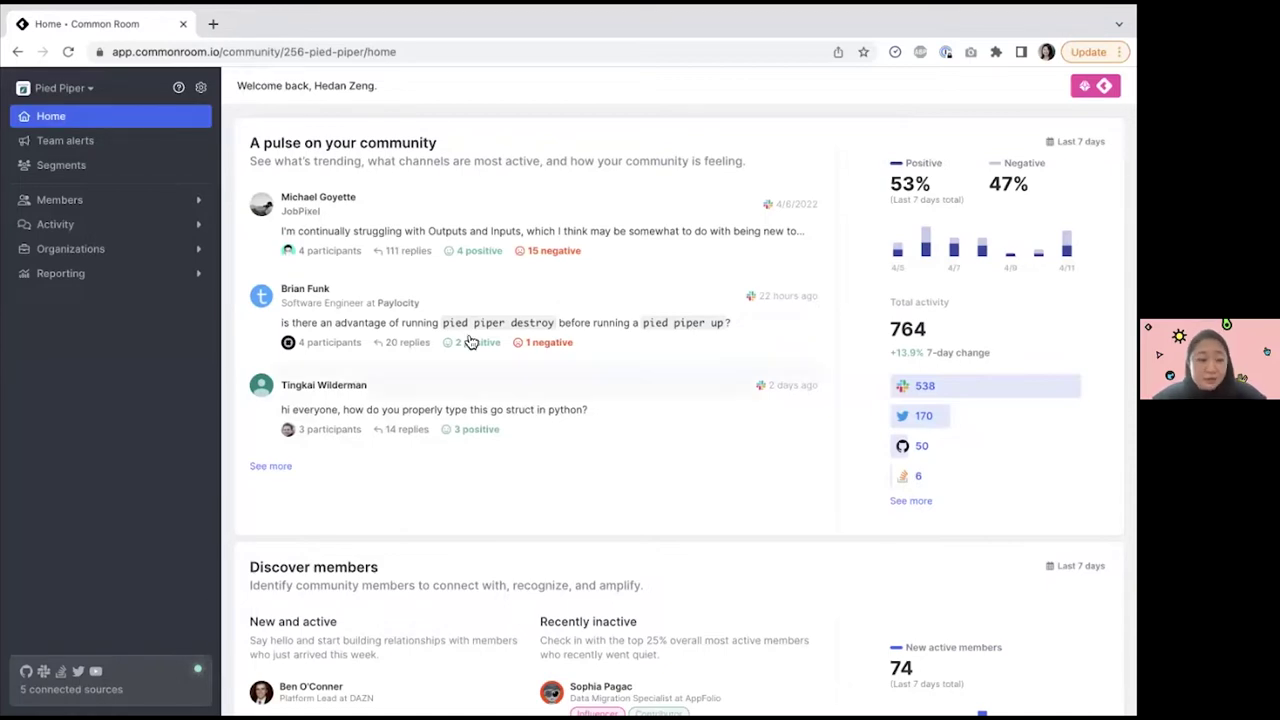
# Open the Connected sources overview listing the GitHub, Slack and Stack Overflow activity rules.
pyautogui.click(163, 677)
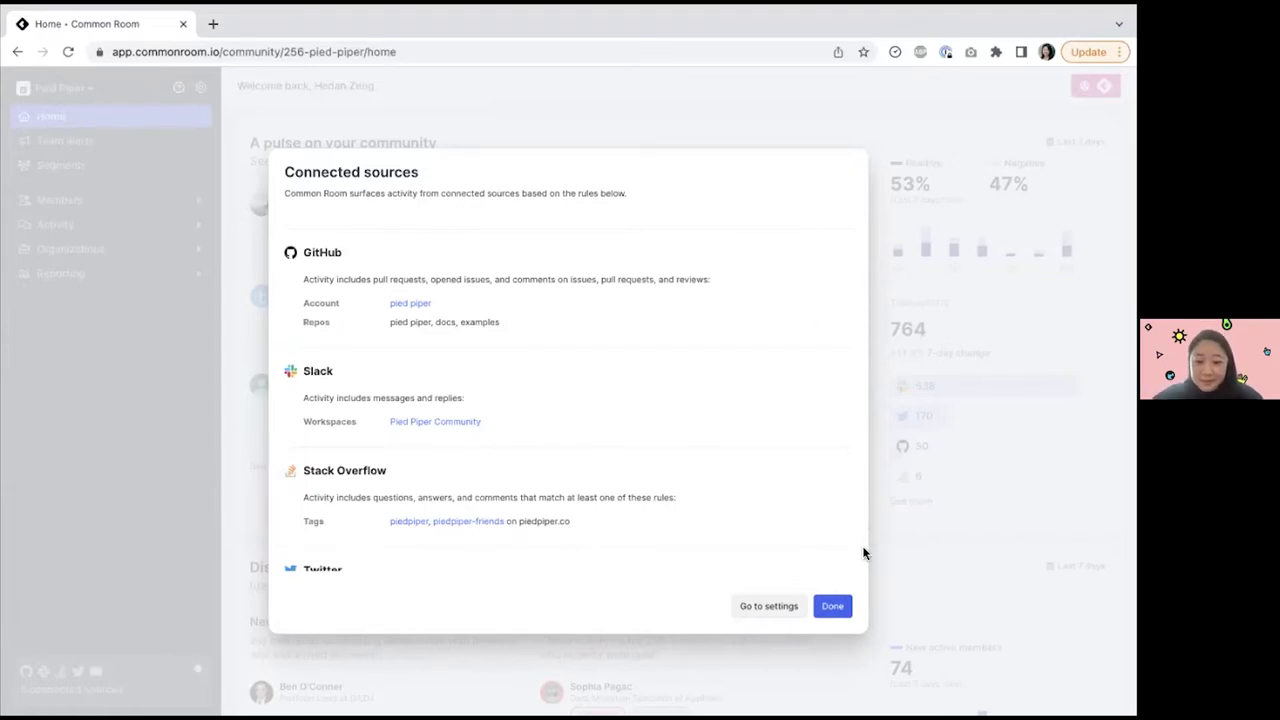
# Close the Connected sources dialog and show the full trending conversations list.
pyautogui.click(845, 608)
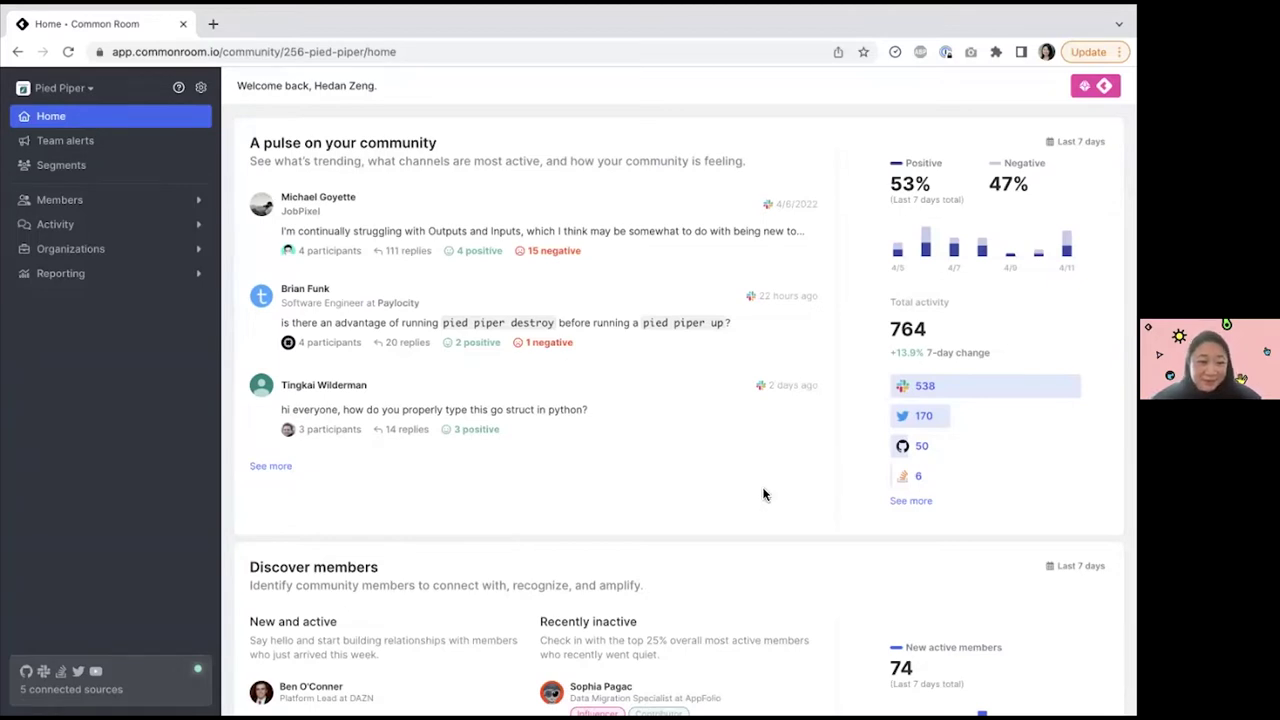
pyautogui.click(272, 466)
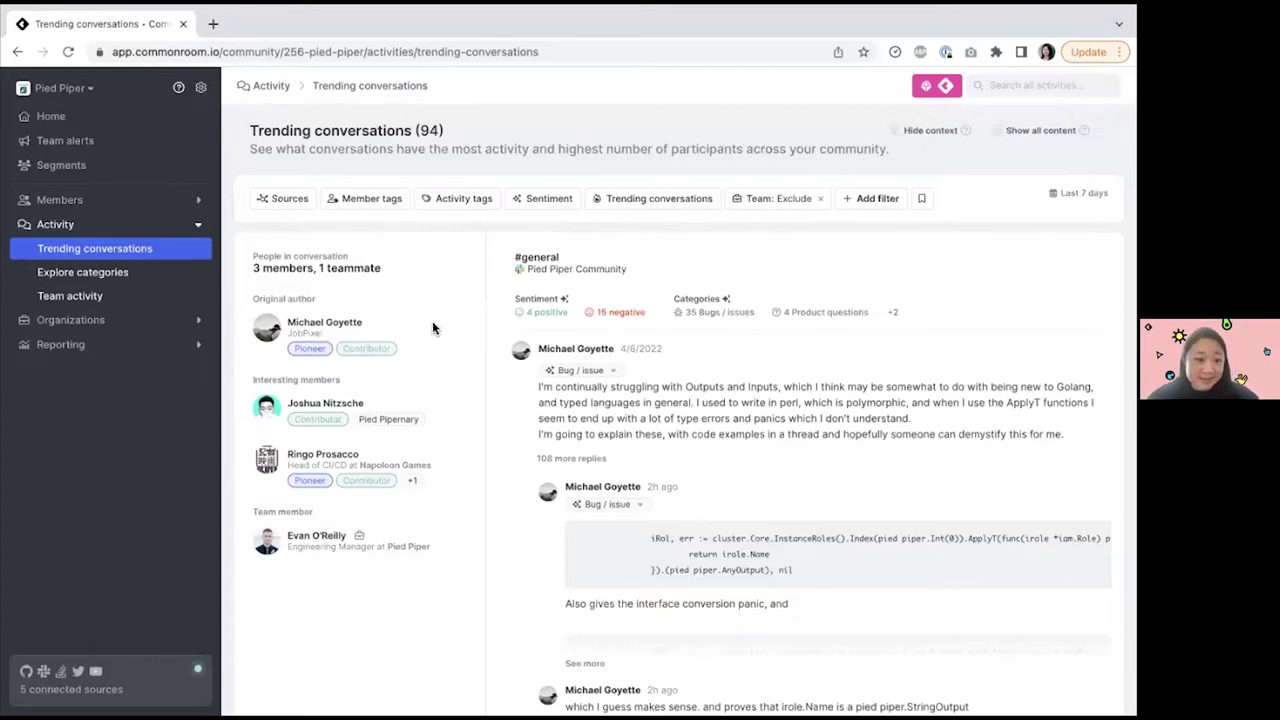
pyautogui.scroll(-1, 444, 338)
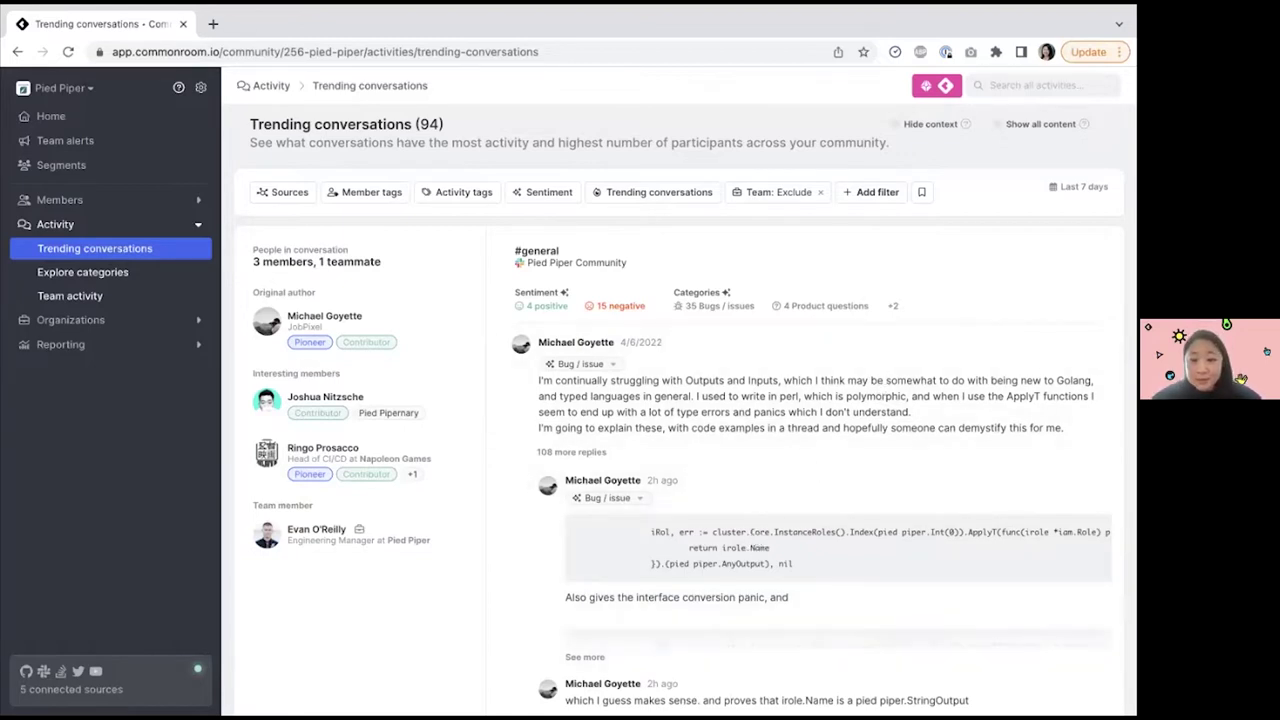
pyautogui.scroll(-1, 685, 400)
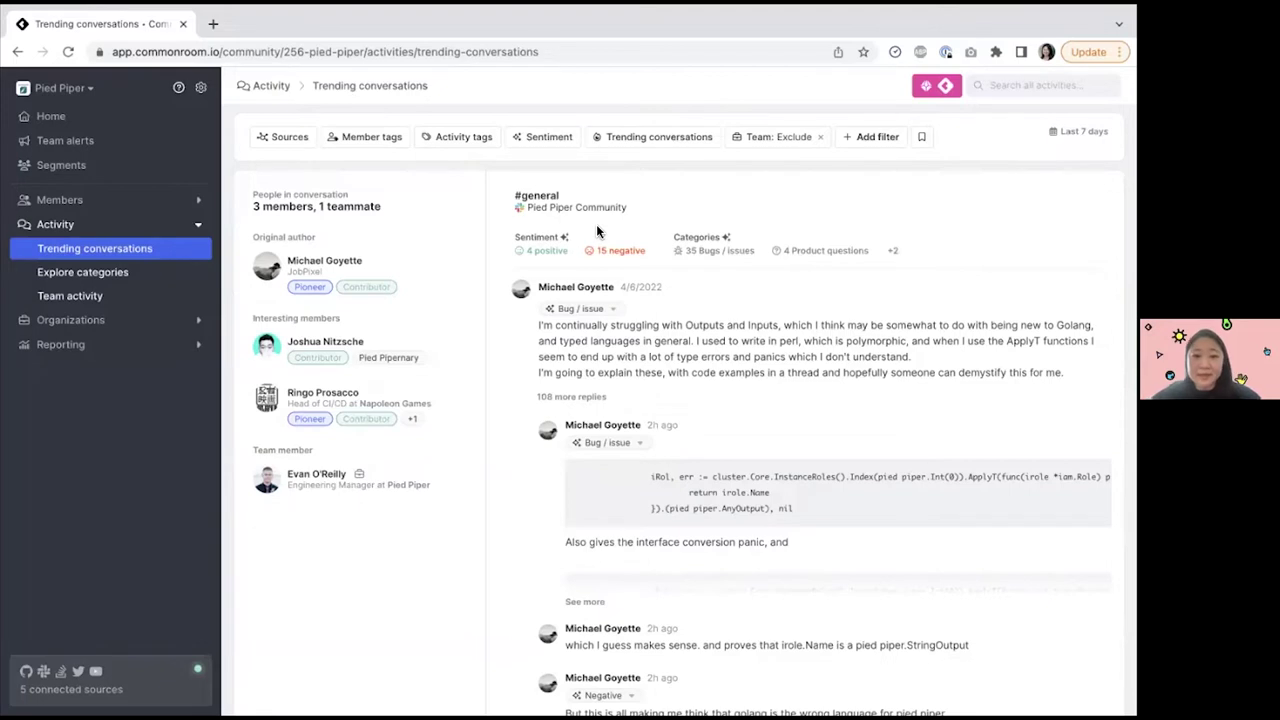
pyautogui.scroll(1, 597, 231)
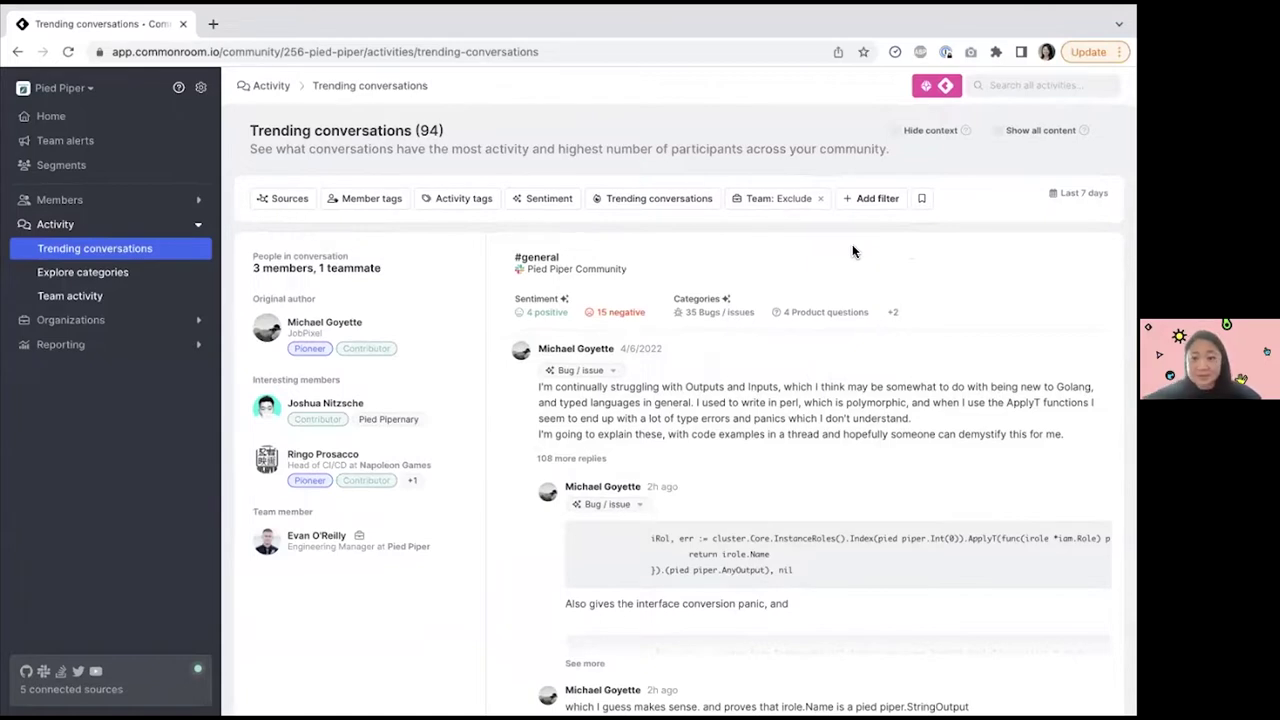
# Filter trending conversations by the Bug / issue category, leaving 26 threads.
pyautogui.click(879, 203)
pyautogui.click(880, 231)
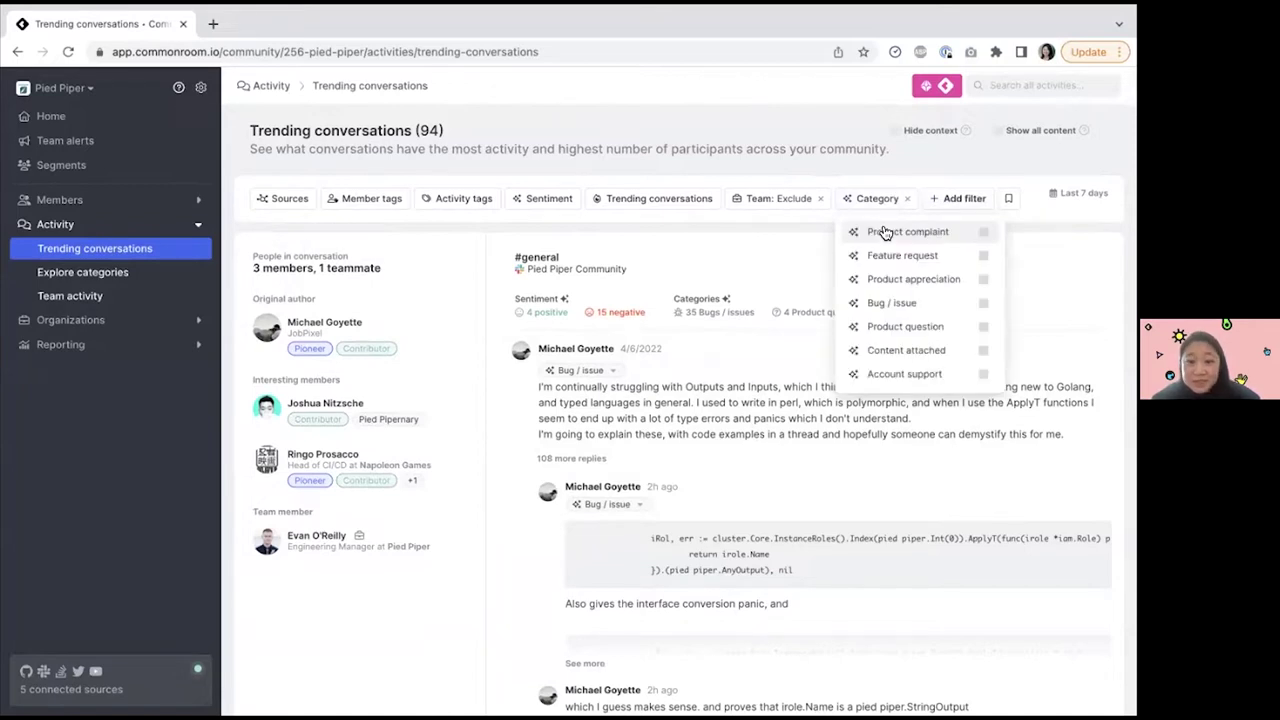
pyautogui.click(902, 302)
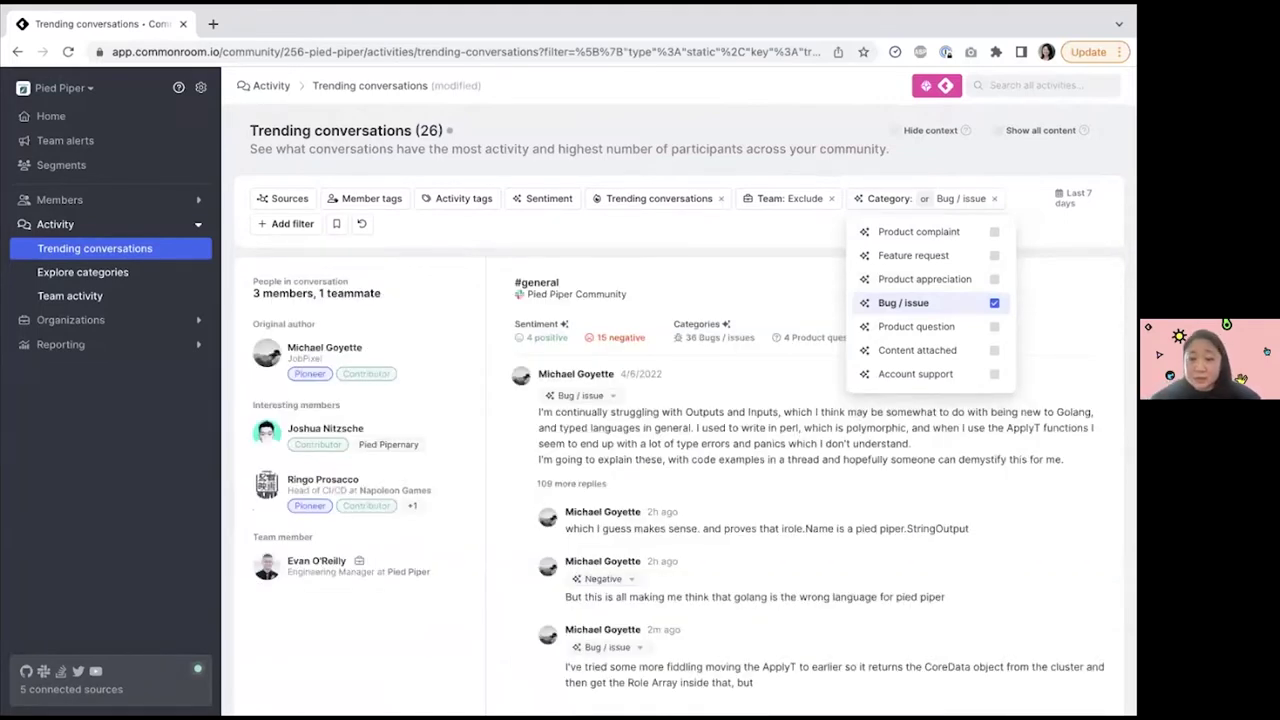
pyautogui.press('Escape')
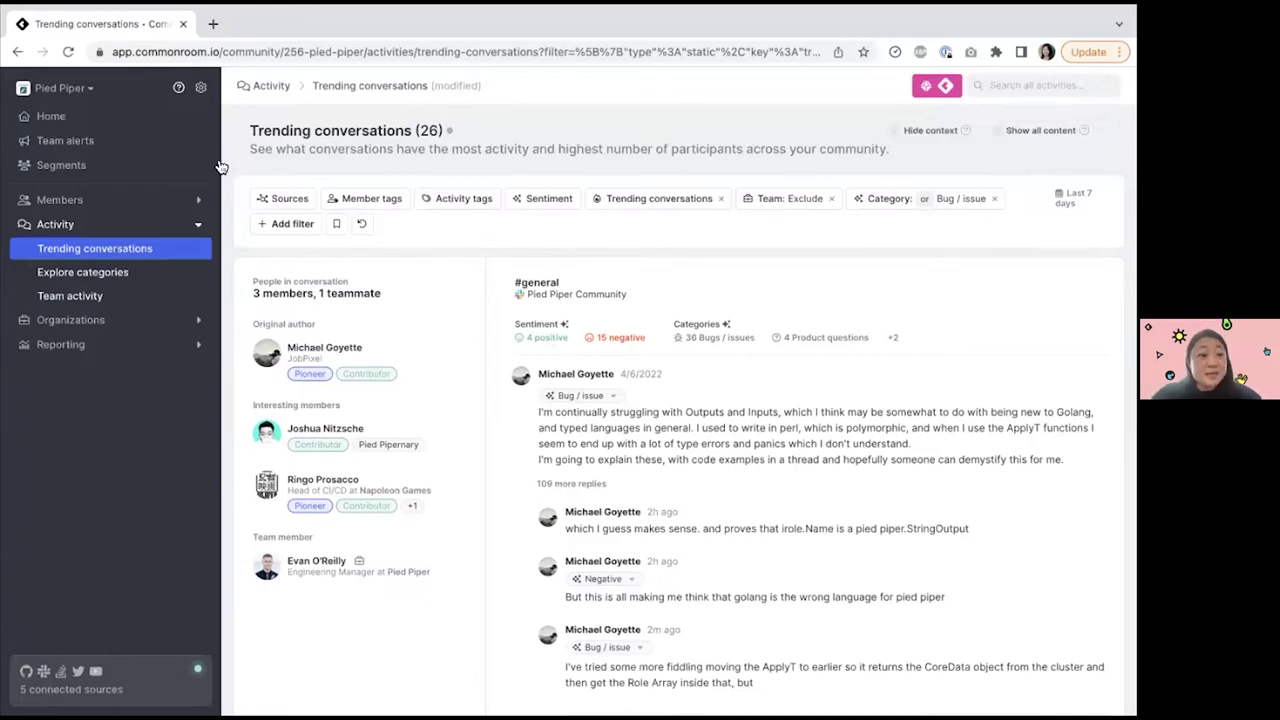
# Start a new team alert named 'Pioduct question' with a community-wide source.
pyautogui.click(165, 142)
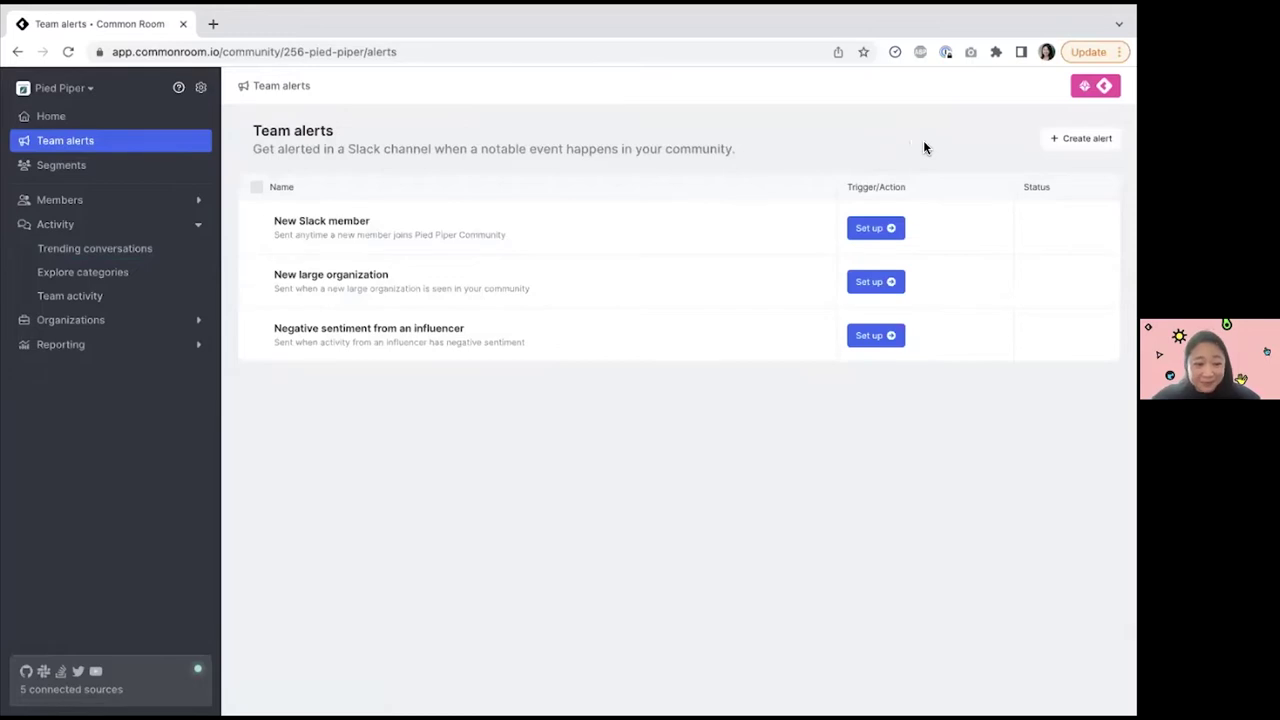
pyautogui.click(1082, 138)
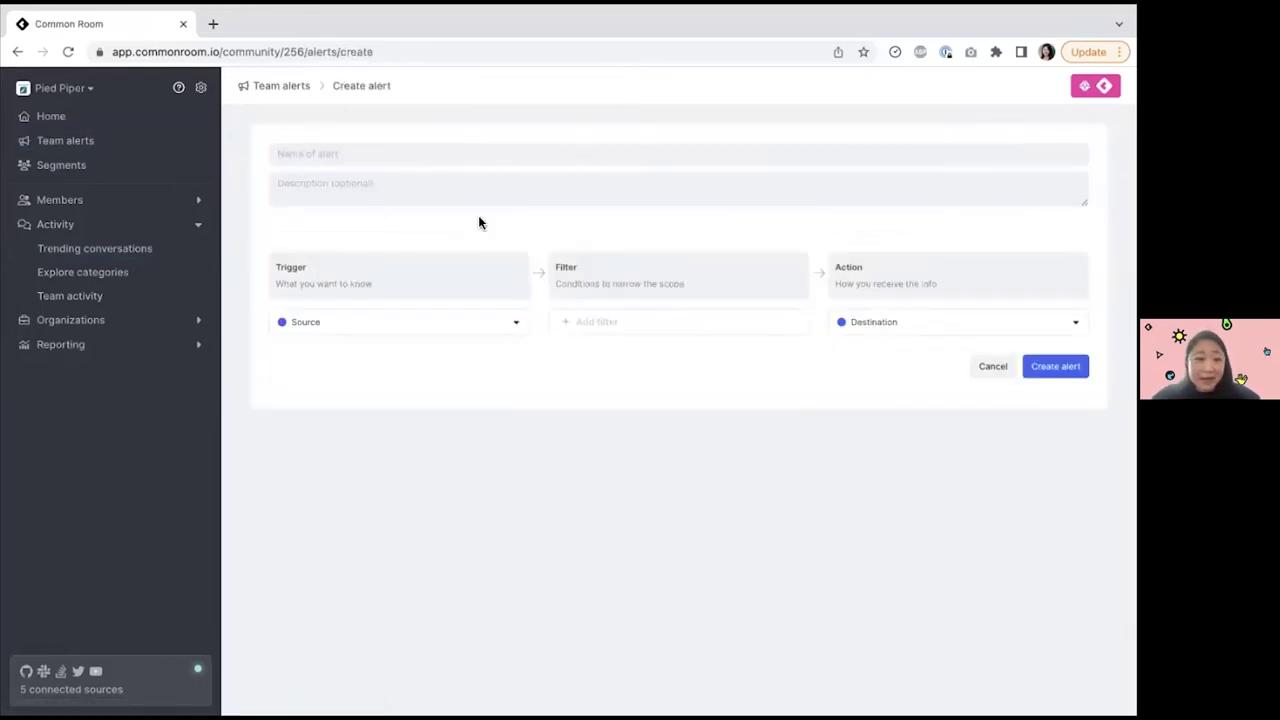
pyautogui.click(471, 150)
pyautogui.write('Pi')
pyautogui.write('o')
pyautogui.write('d')
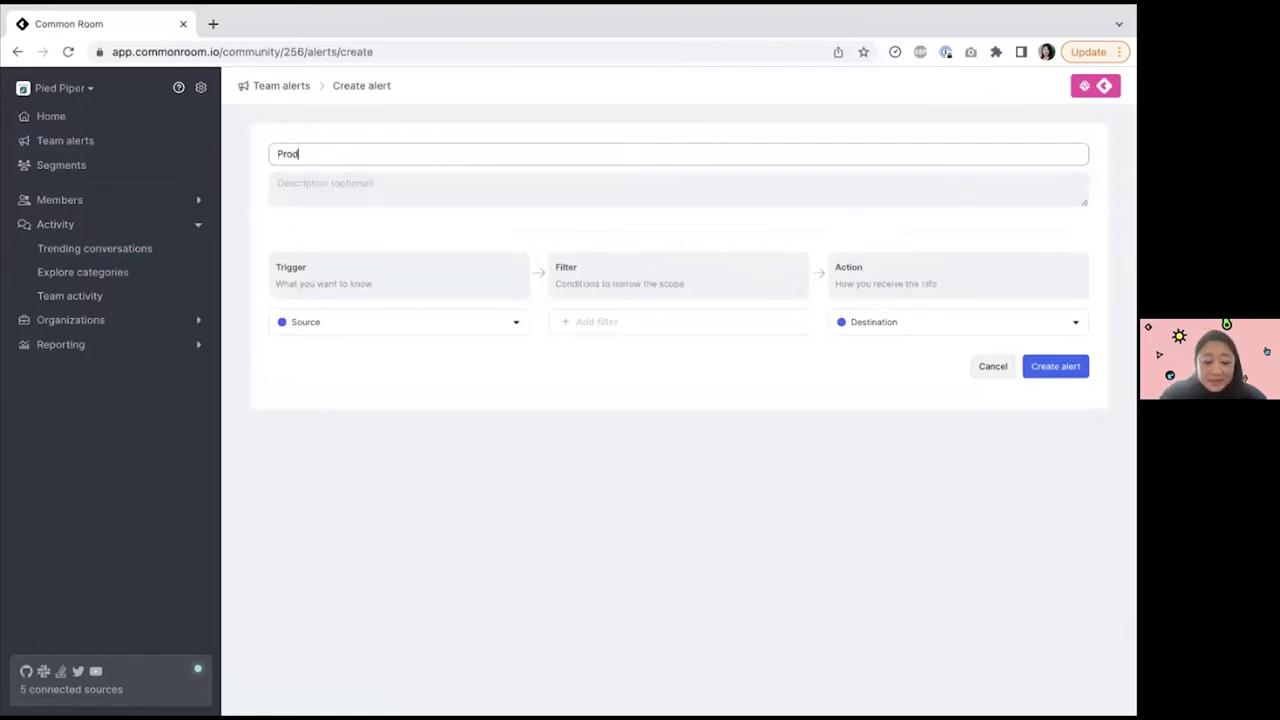
pyautogui.write('uct question')
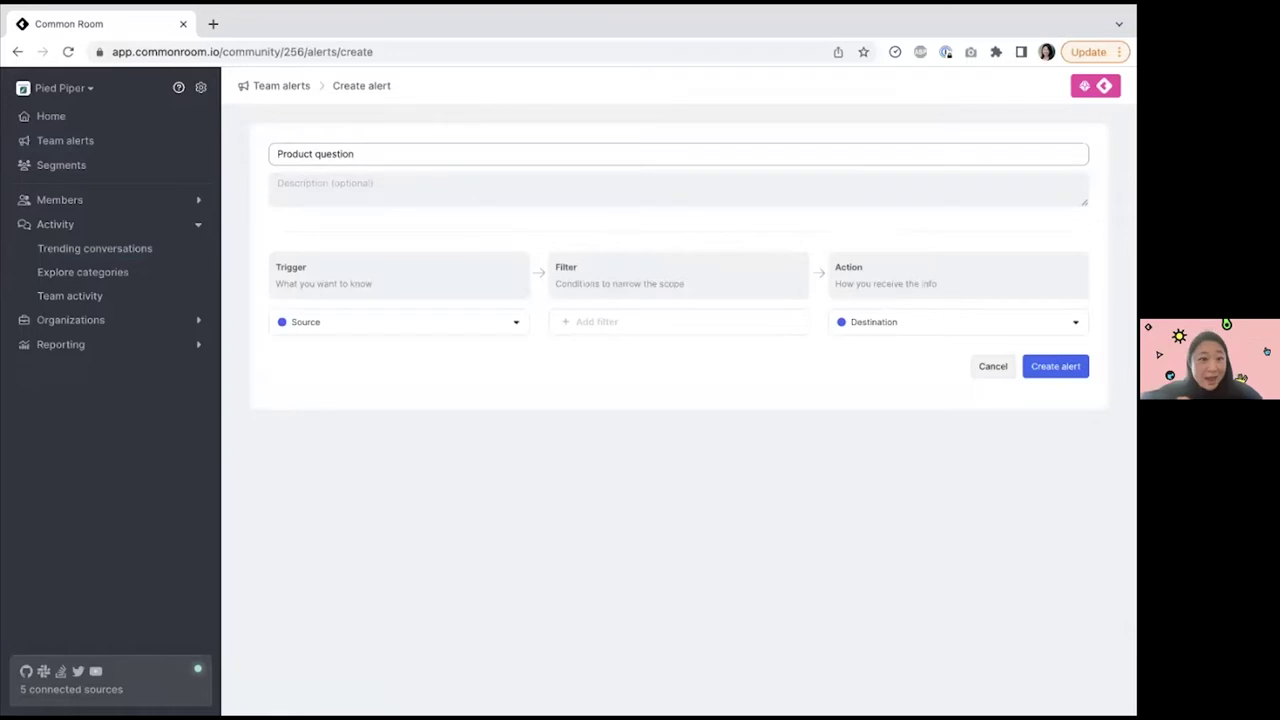
pyautogui.click(342, 321)
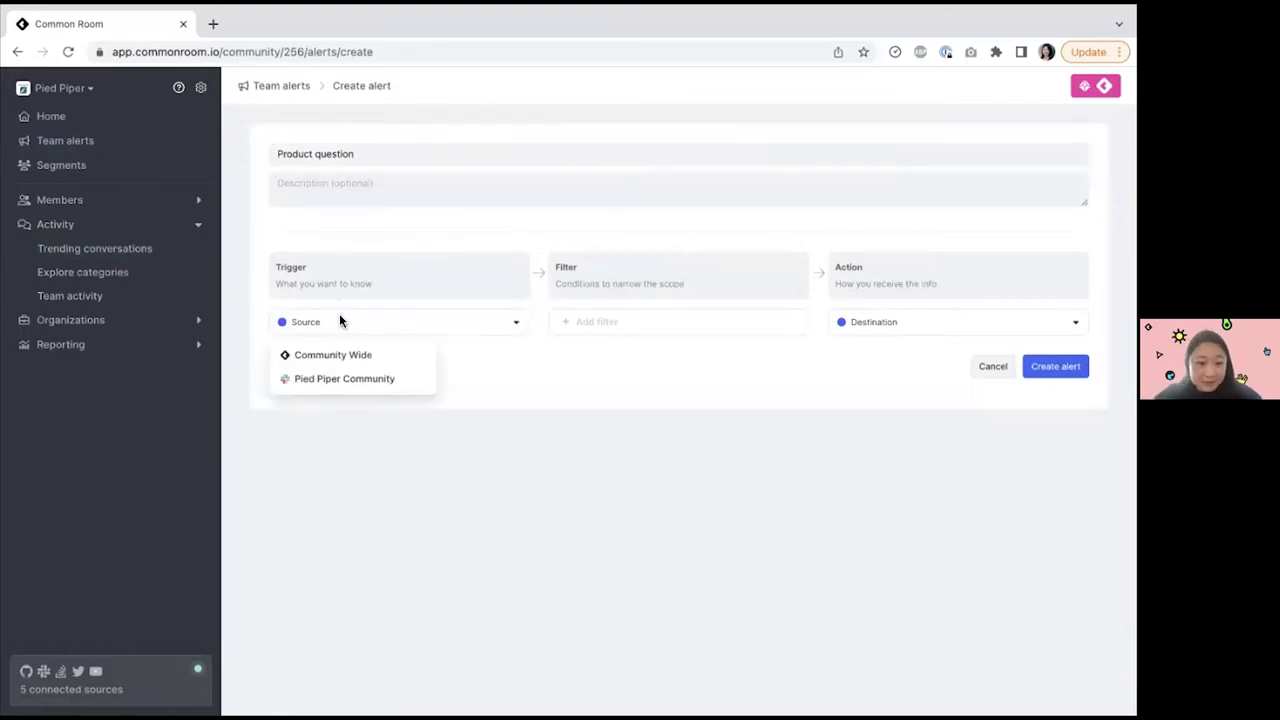
pyautogui.click(362, 354)
# Trigger the alert on new activity in the Product question category.
pyautogui.click(488, 348)
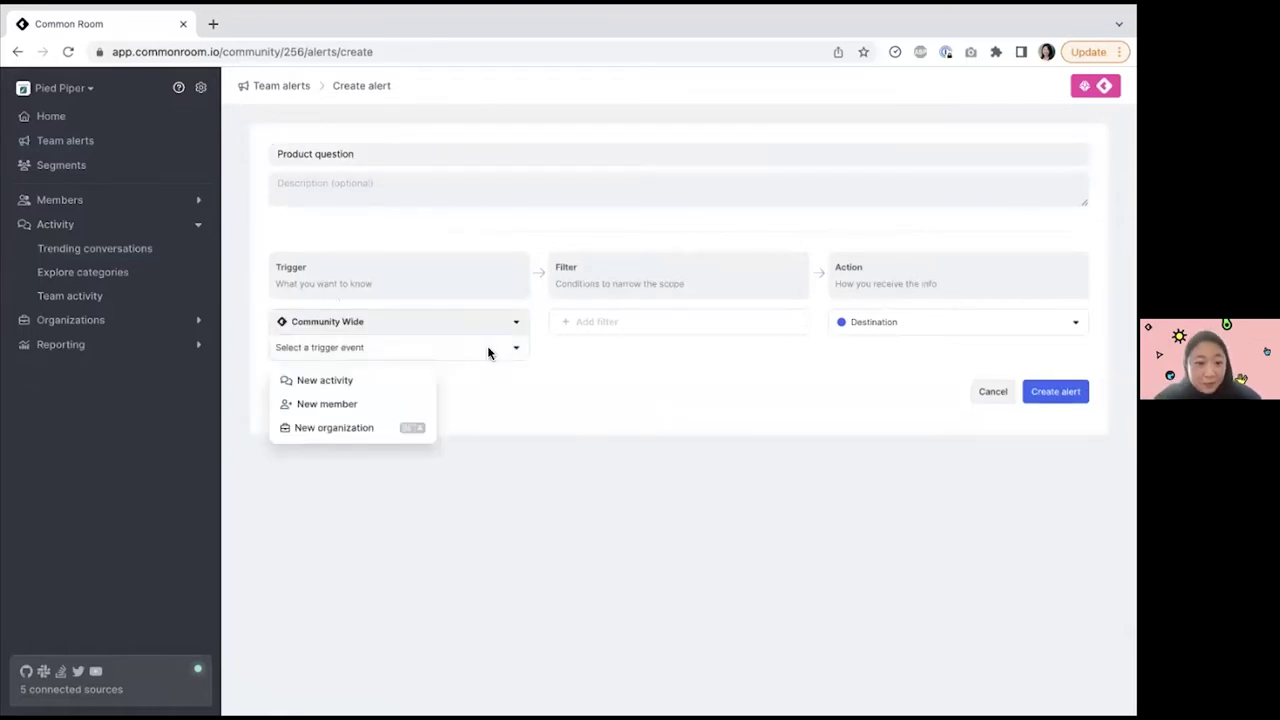
pyautogui.click(403, 386)
pyautogui.click(719, 475)
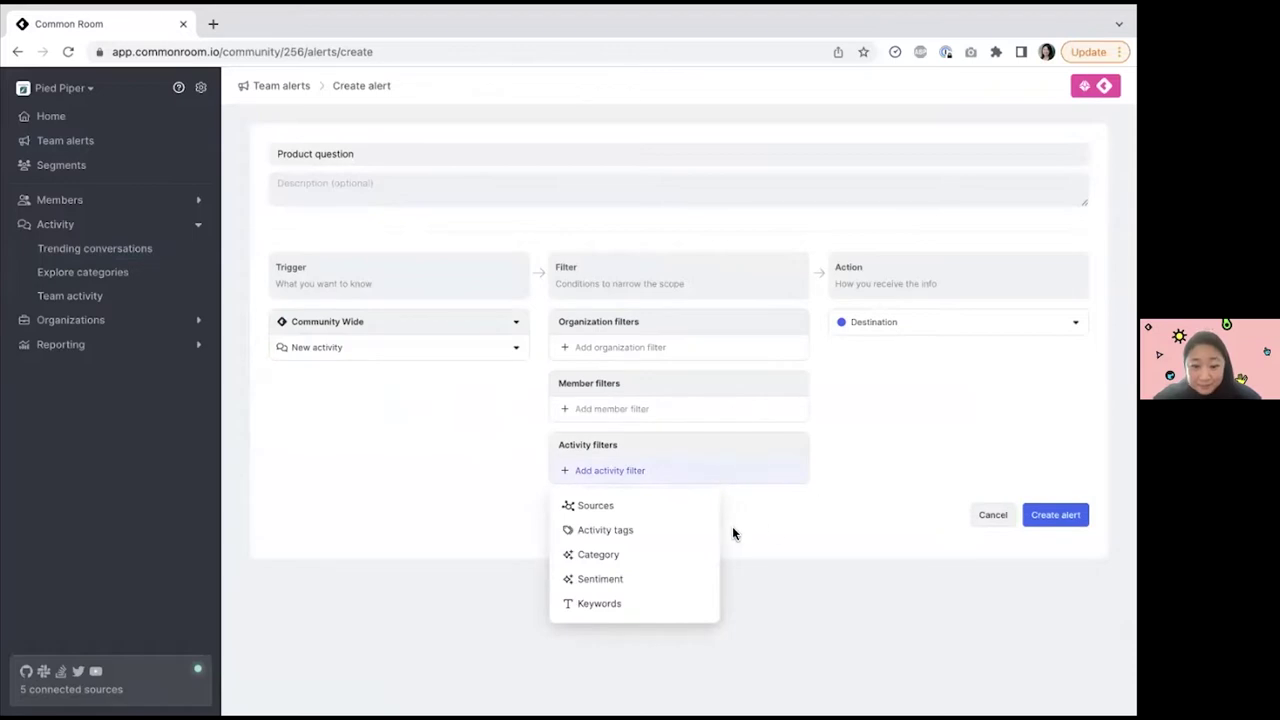
pyautogui.click(686, 557)
pyautogui.click(690, 602)
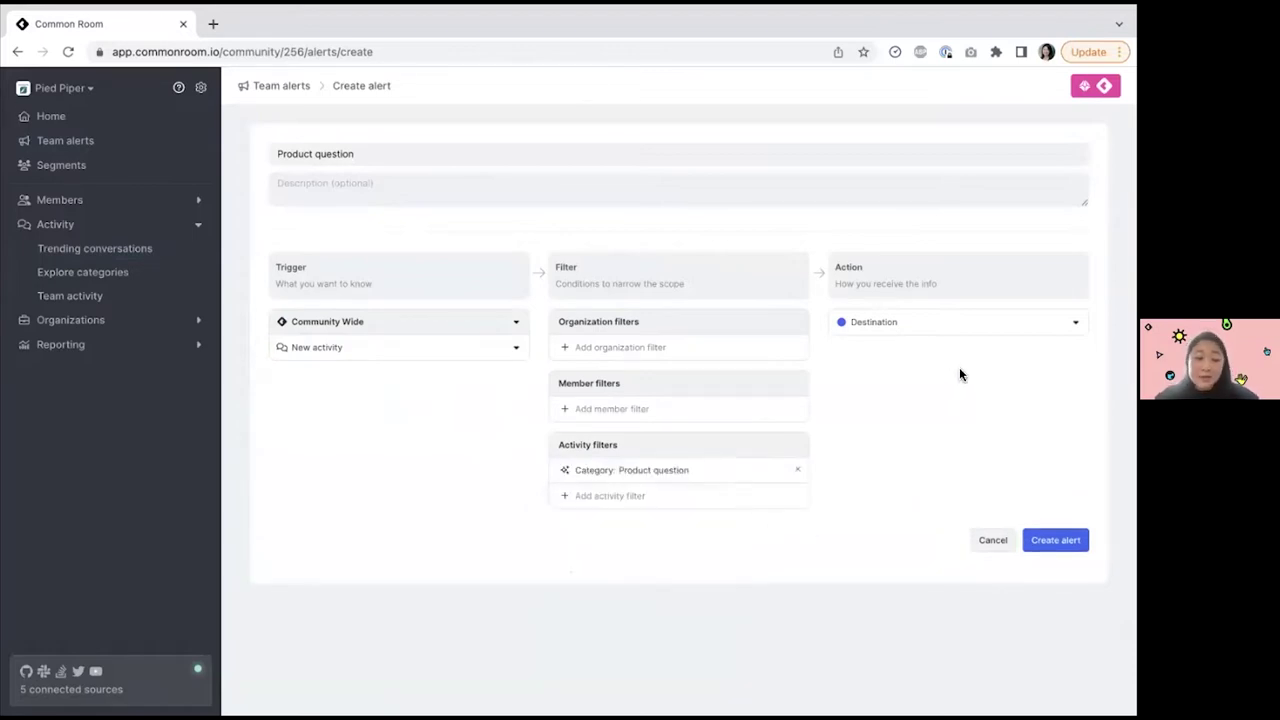
# Leave the alert destination unset and go to the Members list of 24,204 people.
pyautogui.click(977, 328)
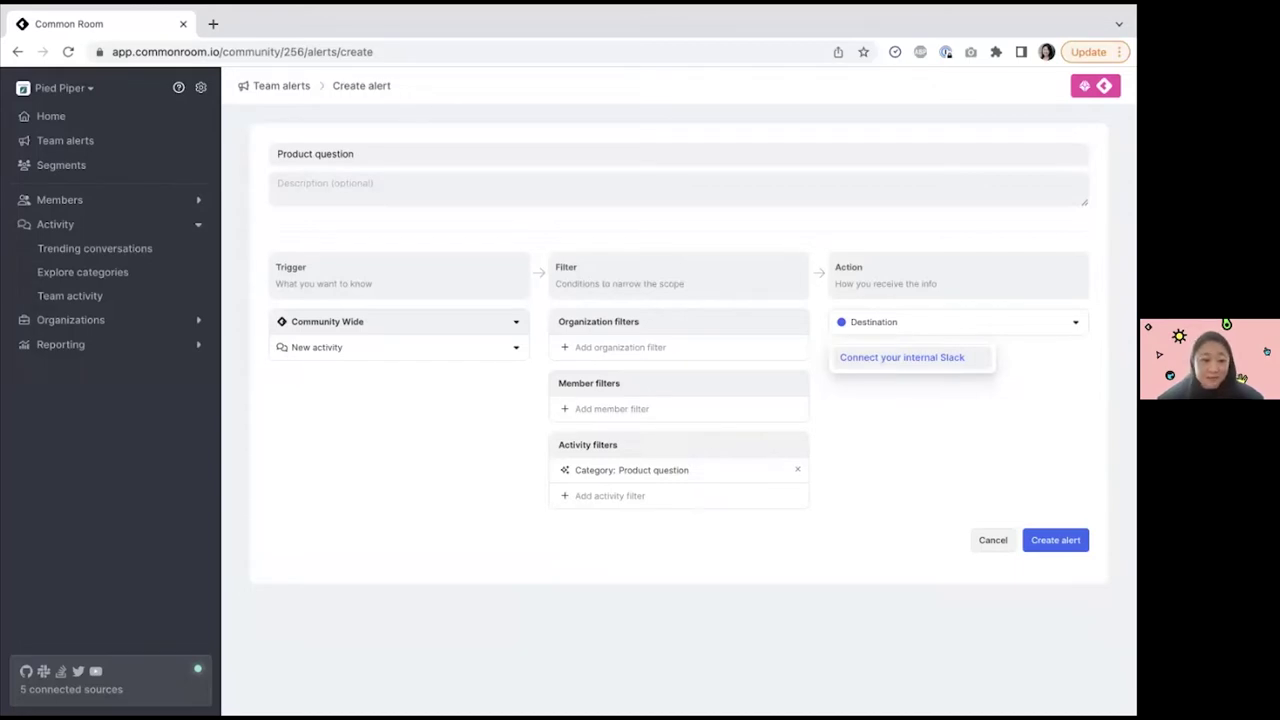
pyautogui.press('Escape')
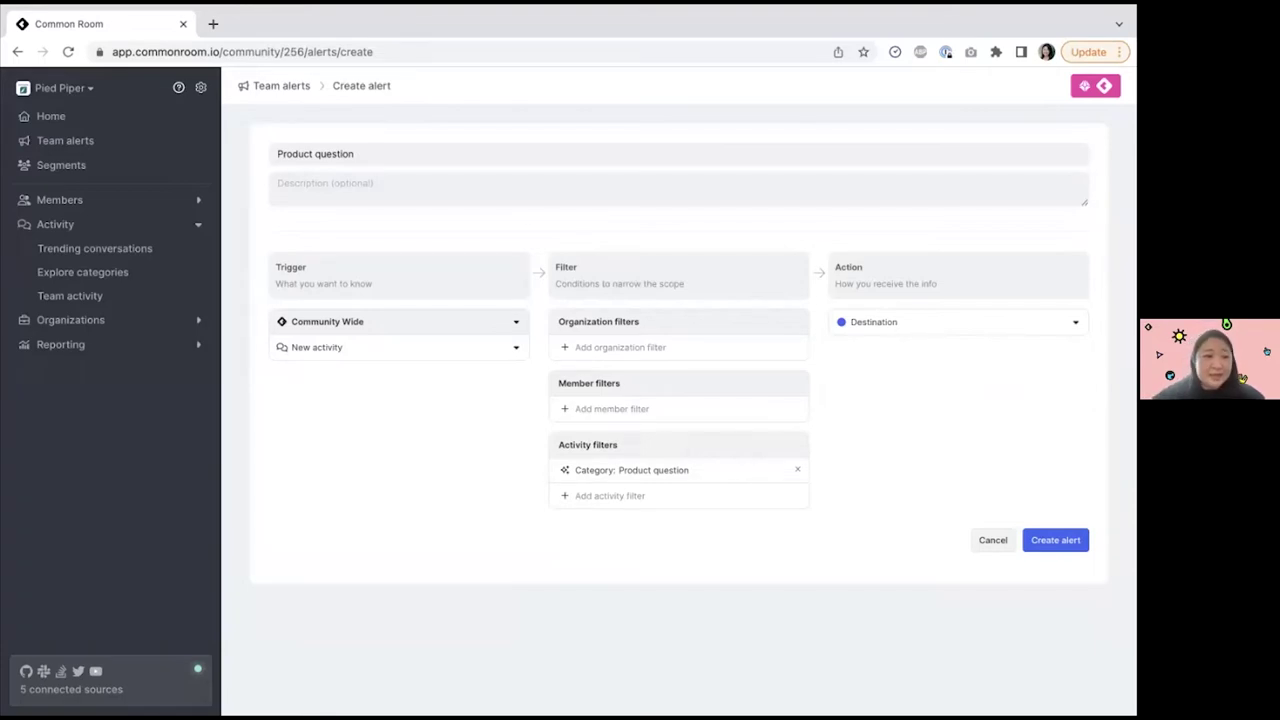
pyautogui.click(192, 198)
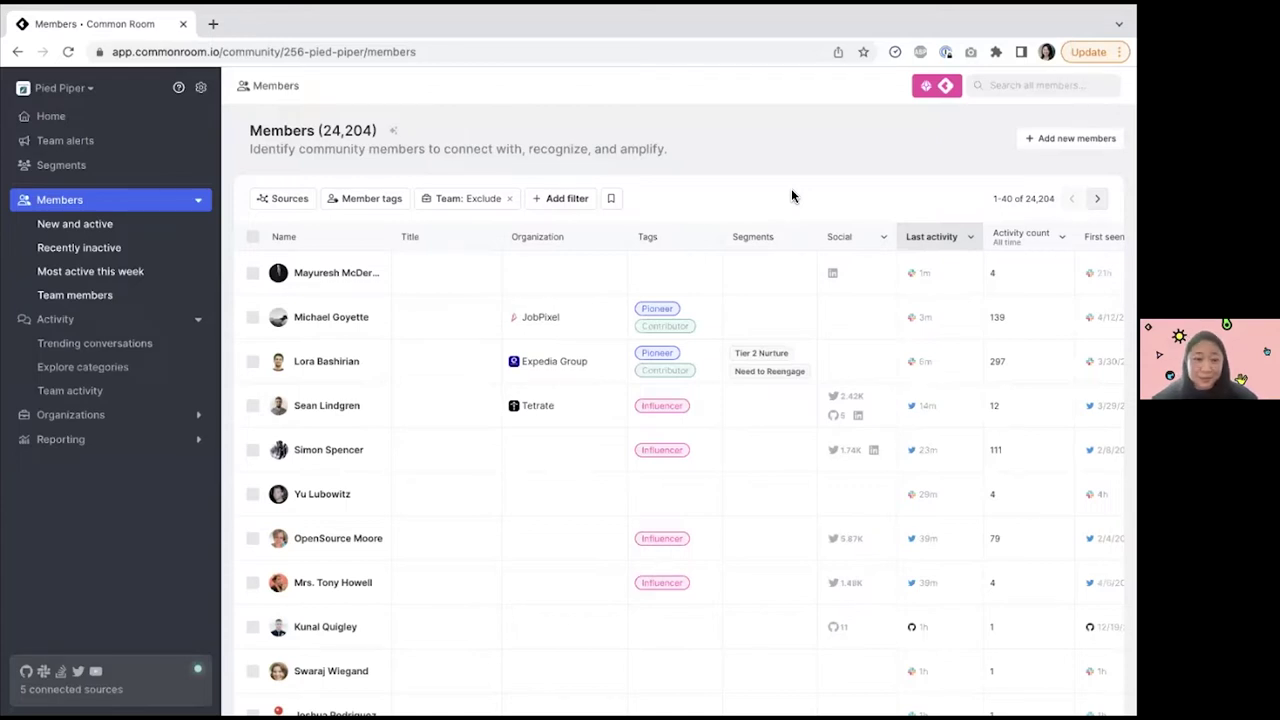
# Filter members to those in both pied piper and Pied Piper Community sources, leaving 770.
pyautogui.click(289, 200)
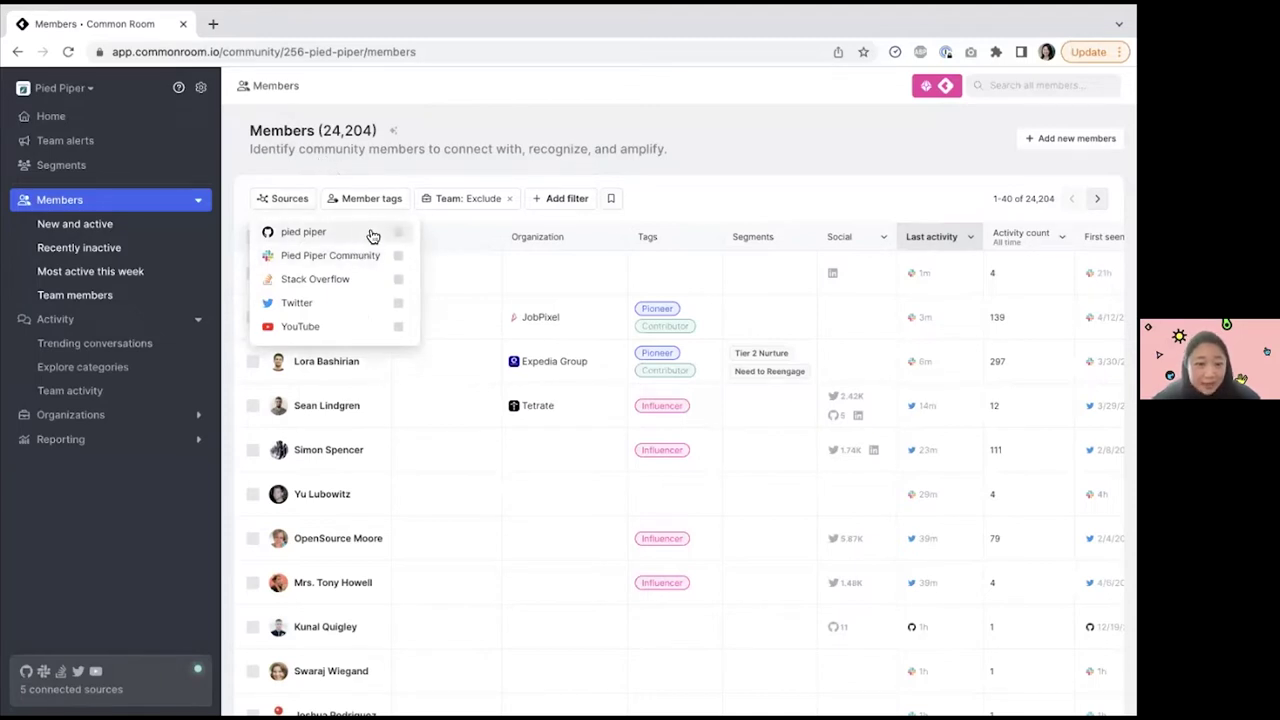
pyautogui.click(385, 236)
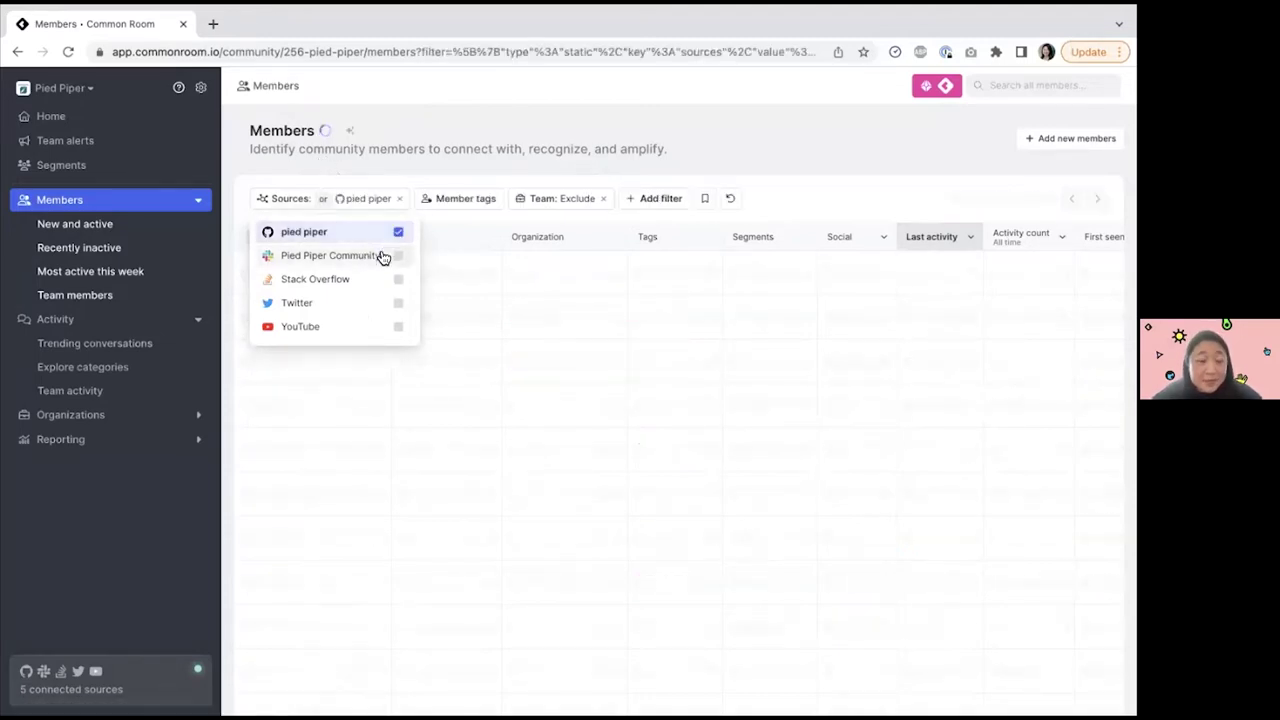
pyautogui.click(384, 256)
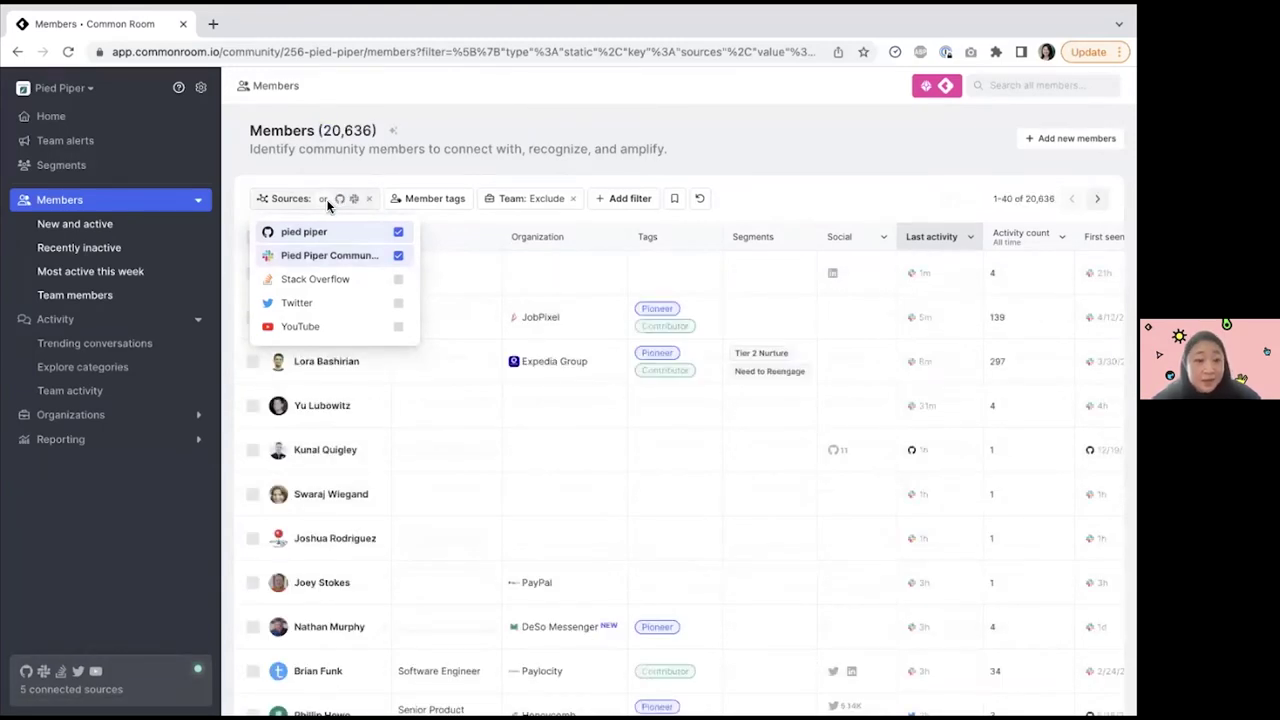
pyautogui.click(327, 200)
pyautogui.click(357, 251)
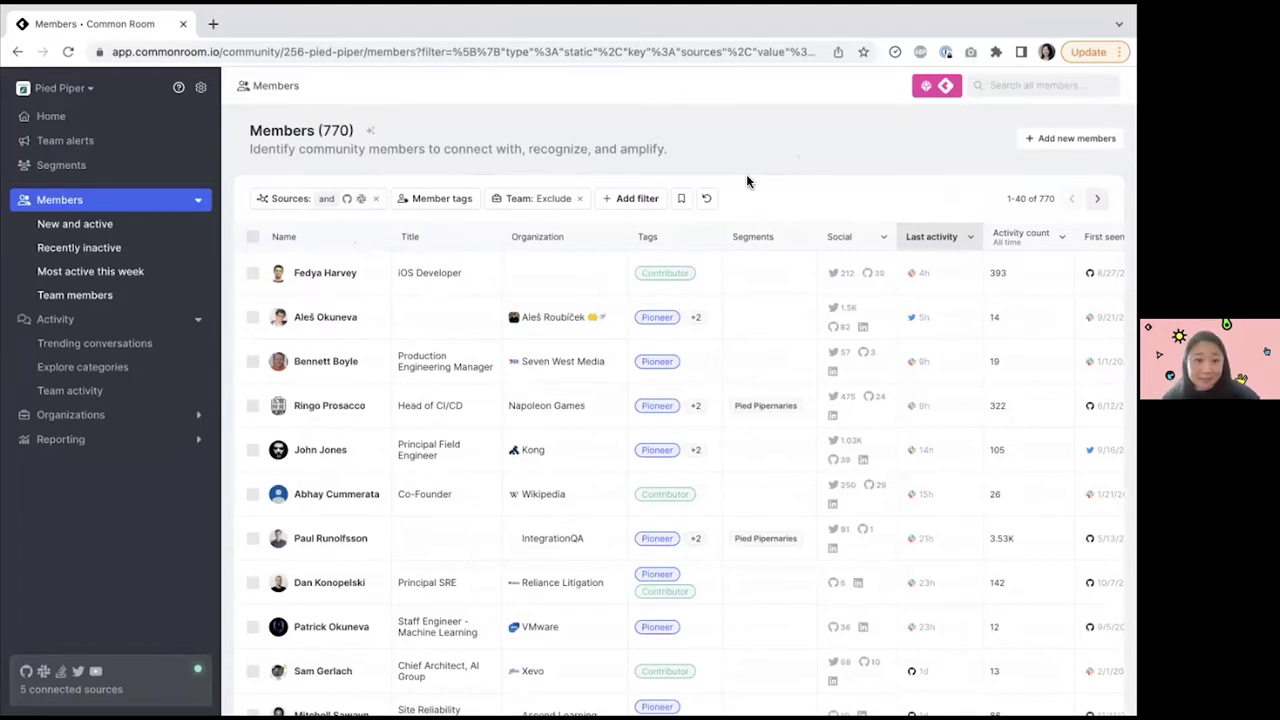
# Add a Slack Replies filter of at least 3, narrowing members to 227.
pyautogui.click(642, 200)
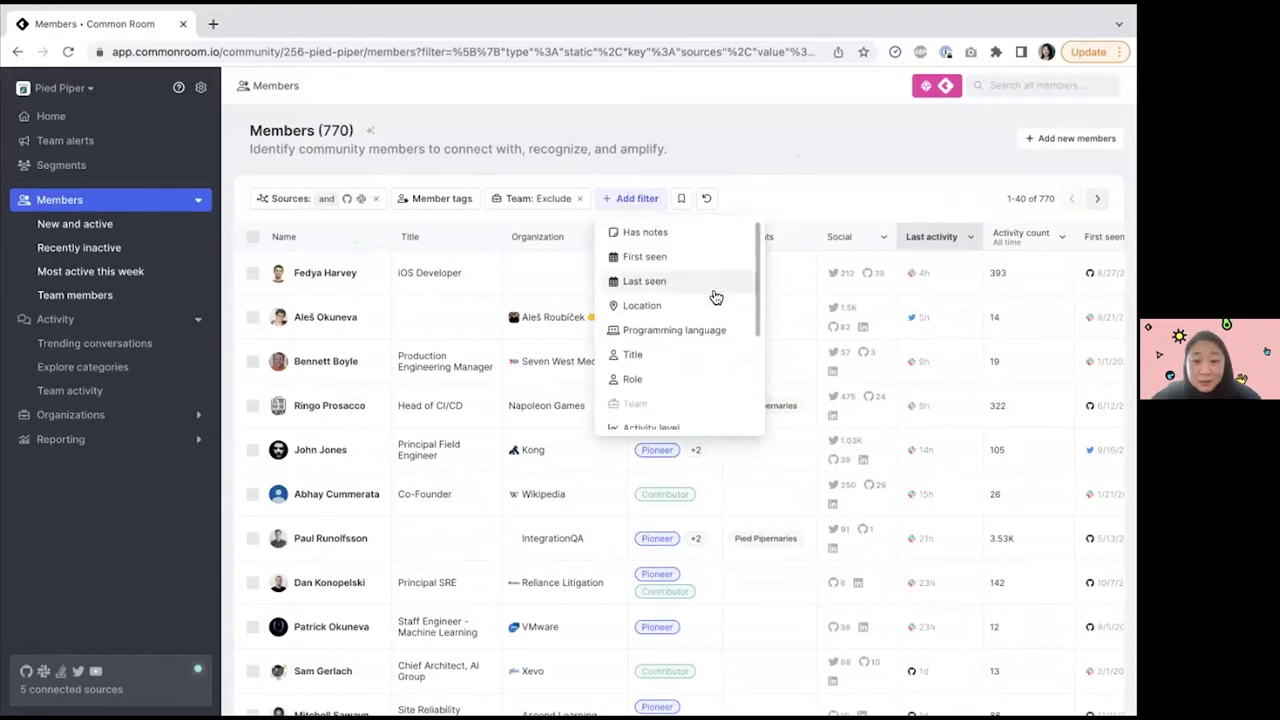
pyautogui.scroll(-1, 722, 338)
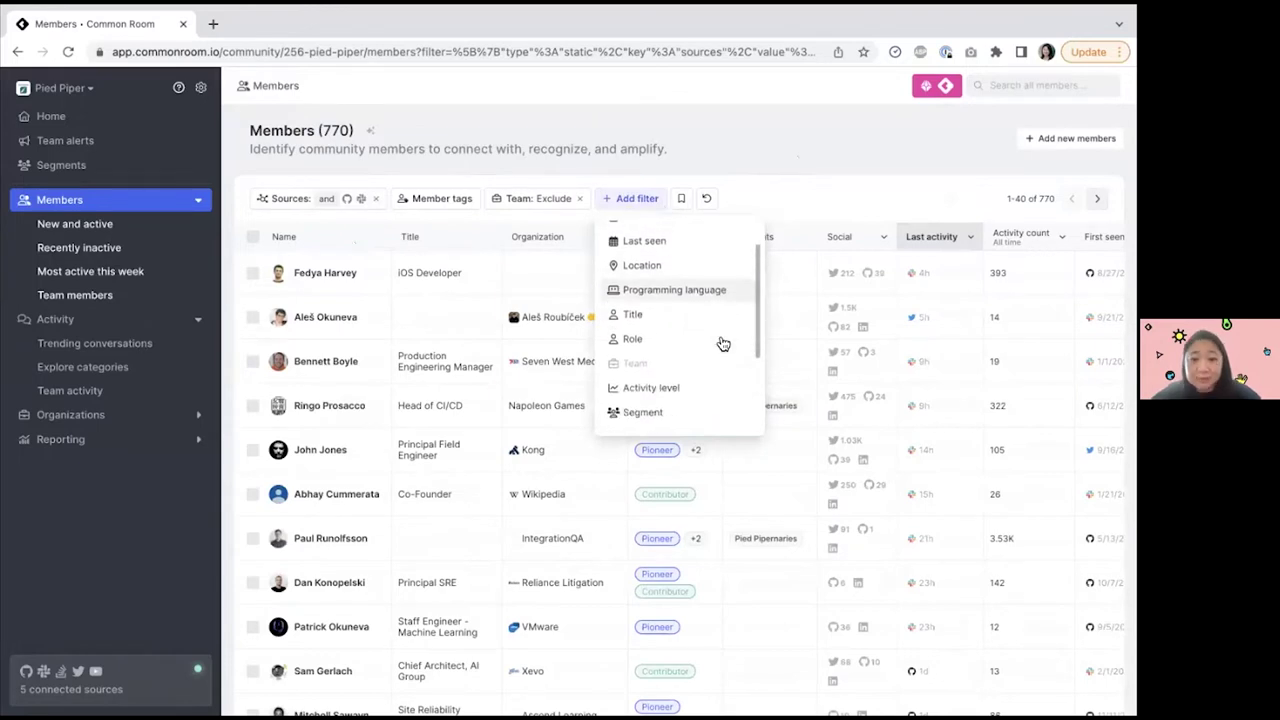
pyautogui.scroll(1, 722, 344)
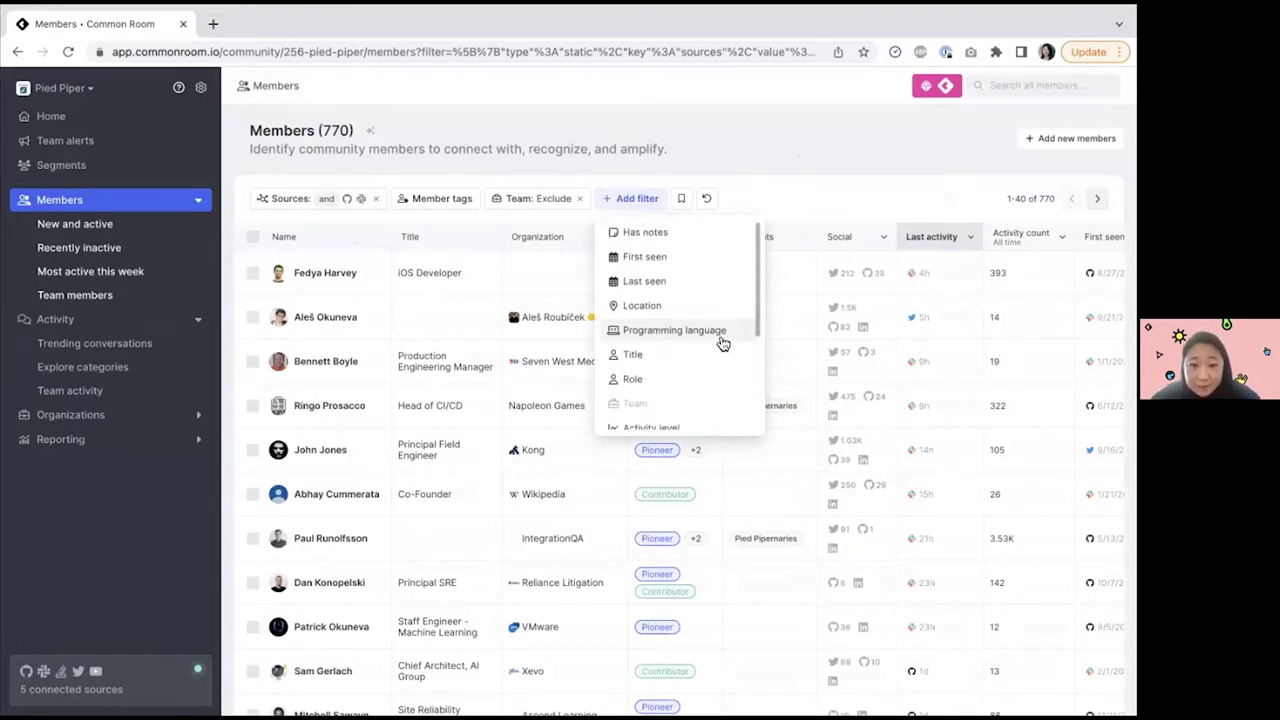
pyautogui.scroll(-4, 722, 343)
pyautogui.moveTo(711, 381)
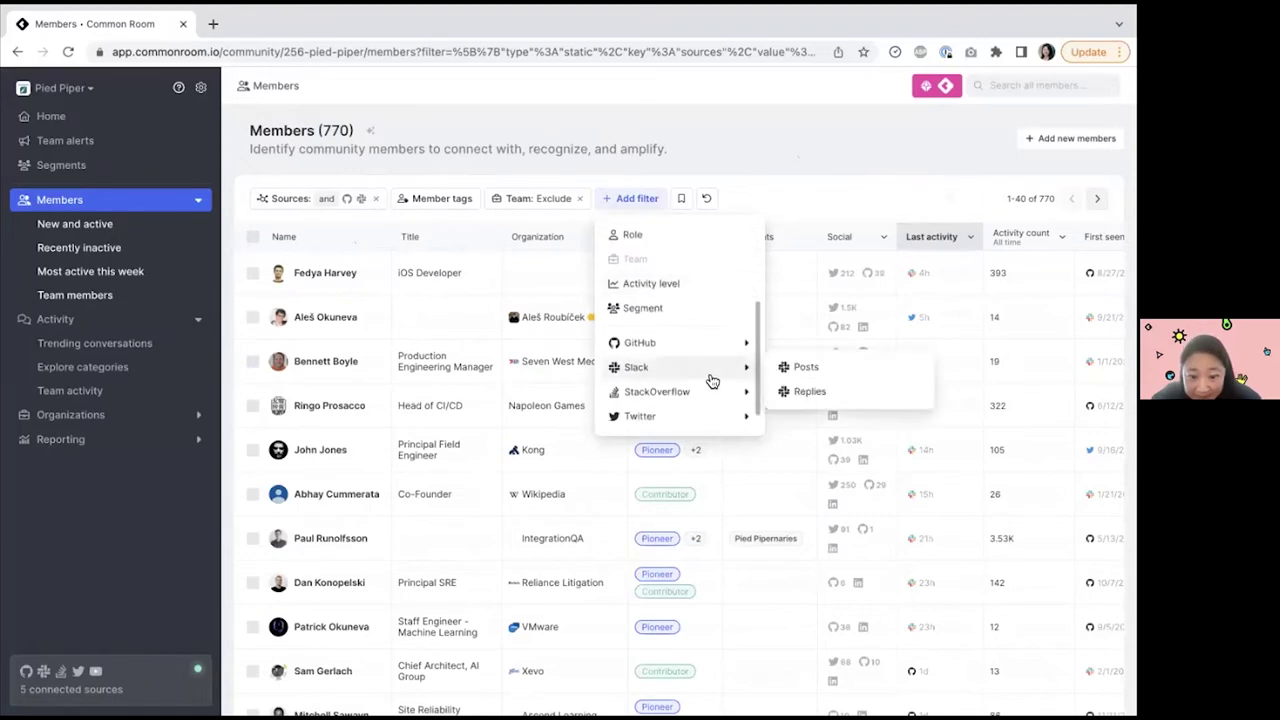
pyautogui.click(784, 391)
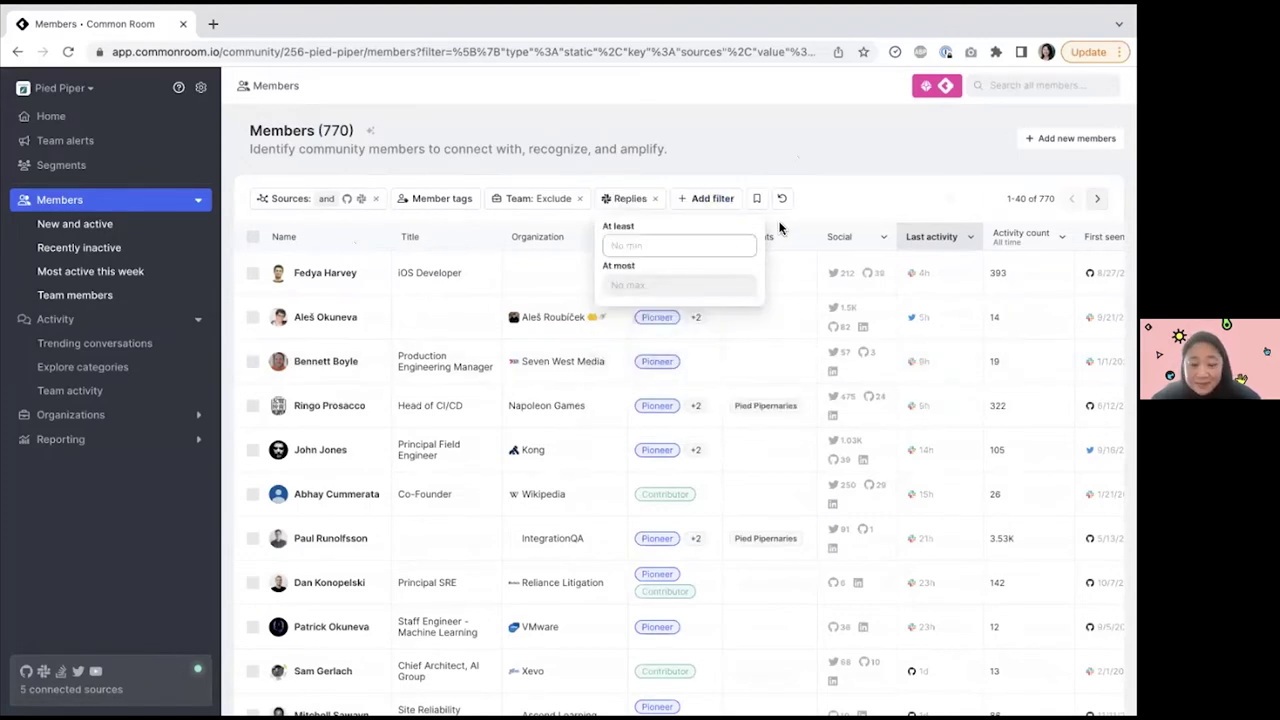
pyautogui.write('3')
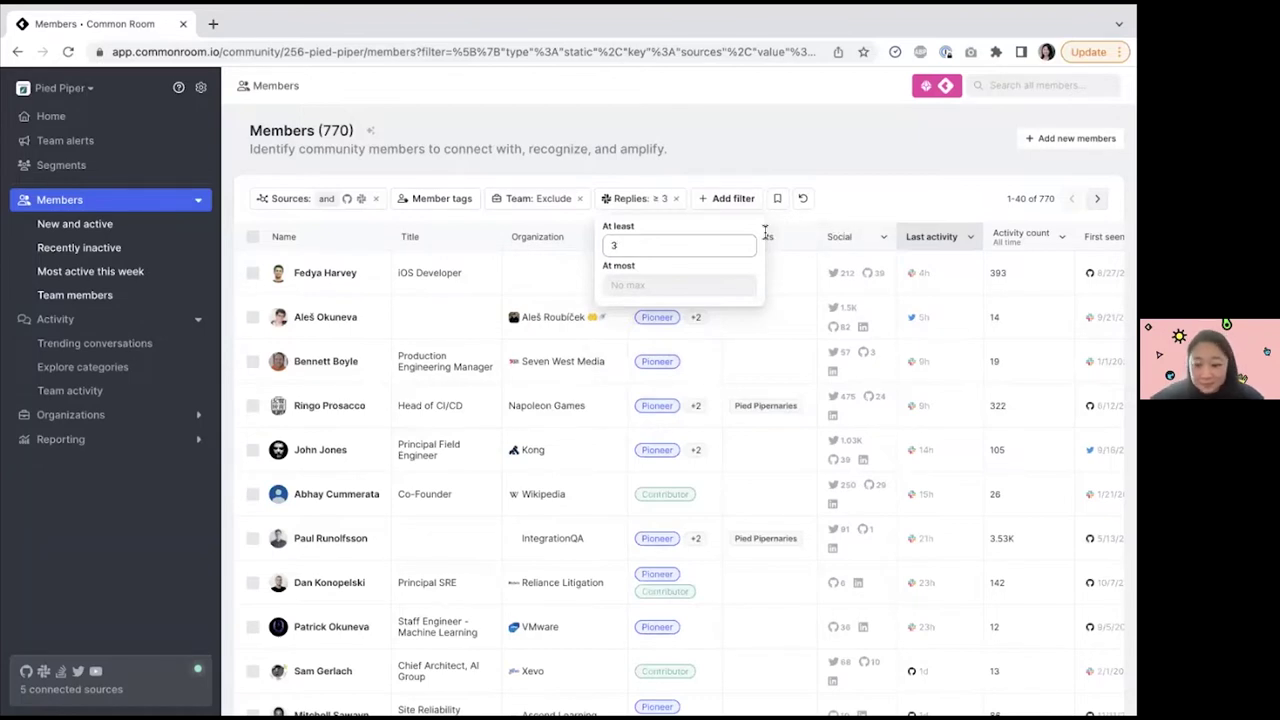
pyautogui.click(866, 185)
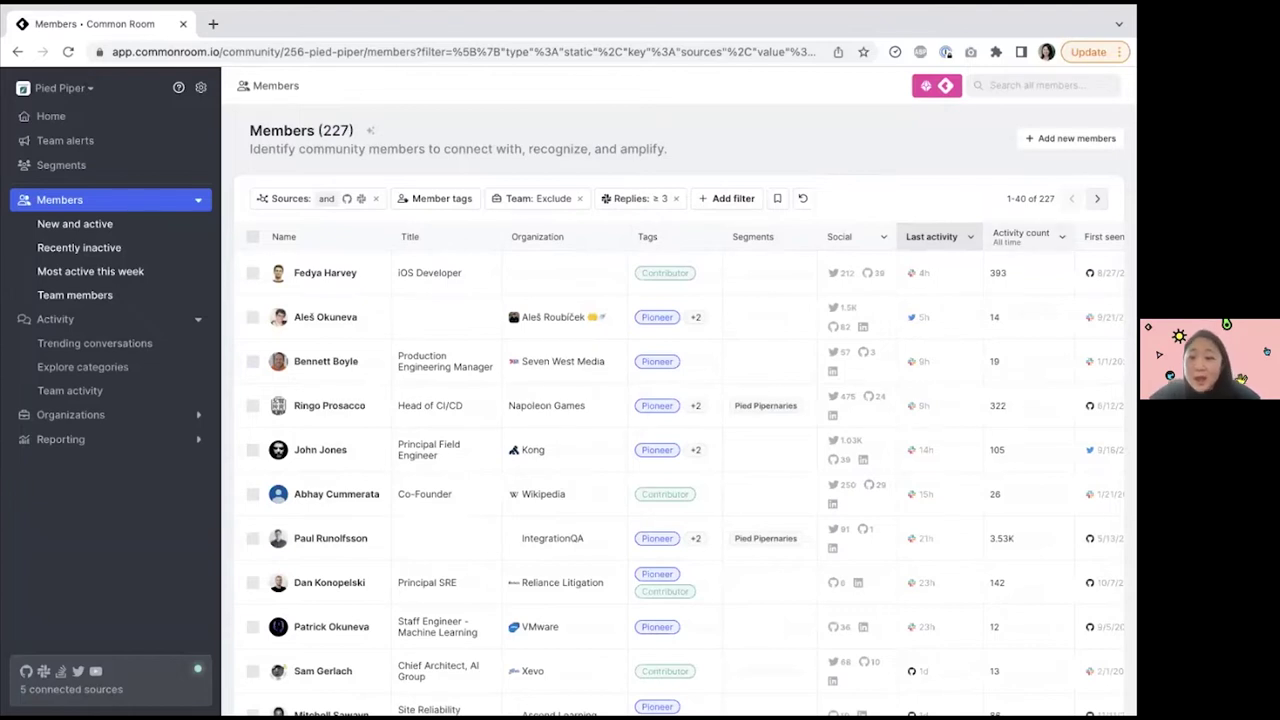
# Sort the 227 members by Activity count descending, topped by 3.53K activities.
pyautogui.click(1022, 236)
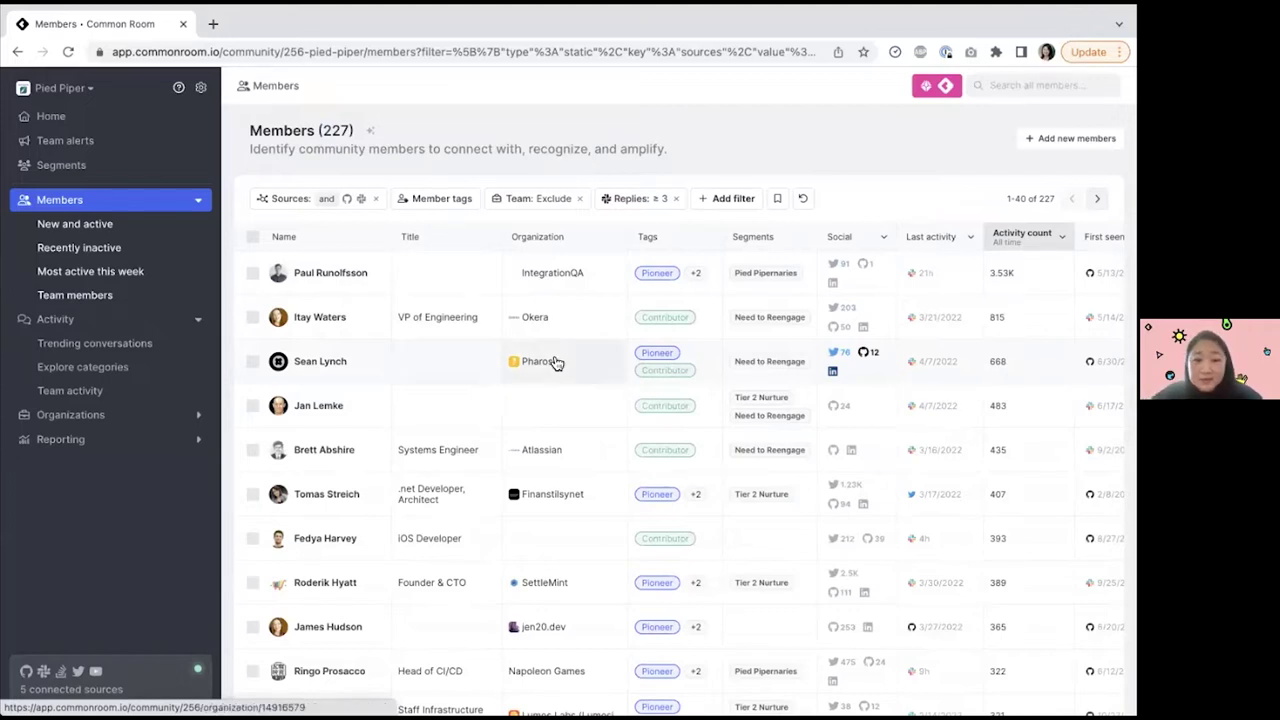
pyautogui.moveTo(909, 368)
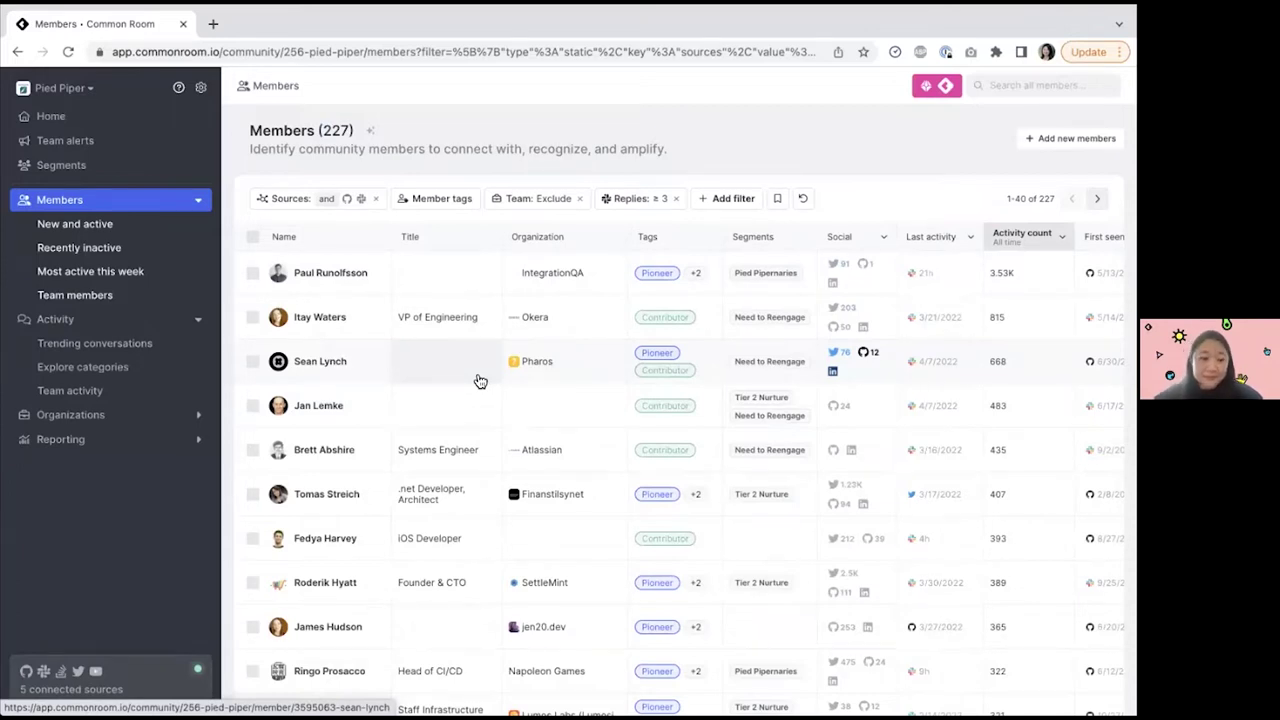
# Open the Pharos member's profile and scroll through their 668 community activities.
pyautogui.click(330, 363)
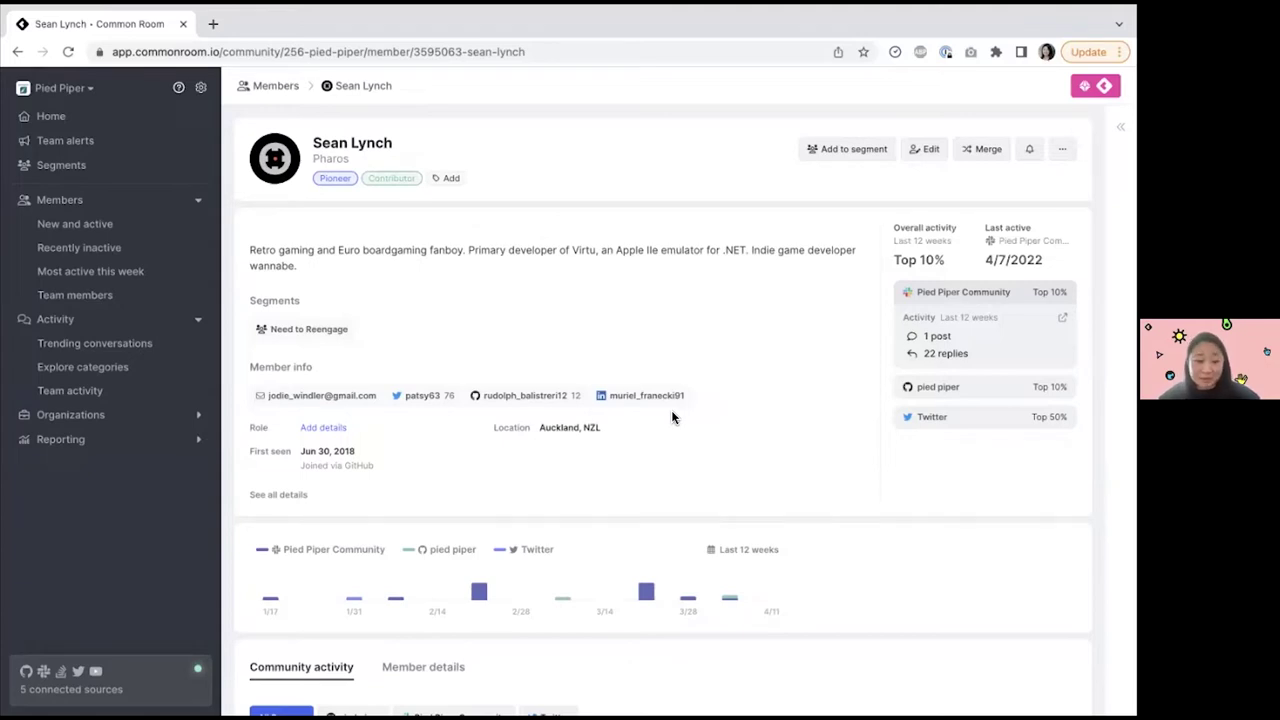
pyautogui.scroll(-3, 680, 466)
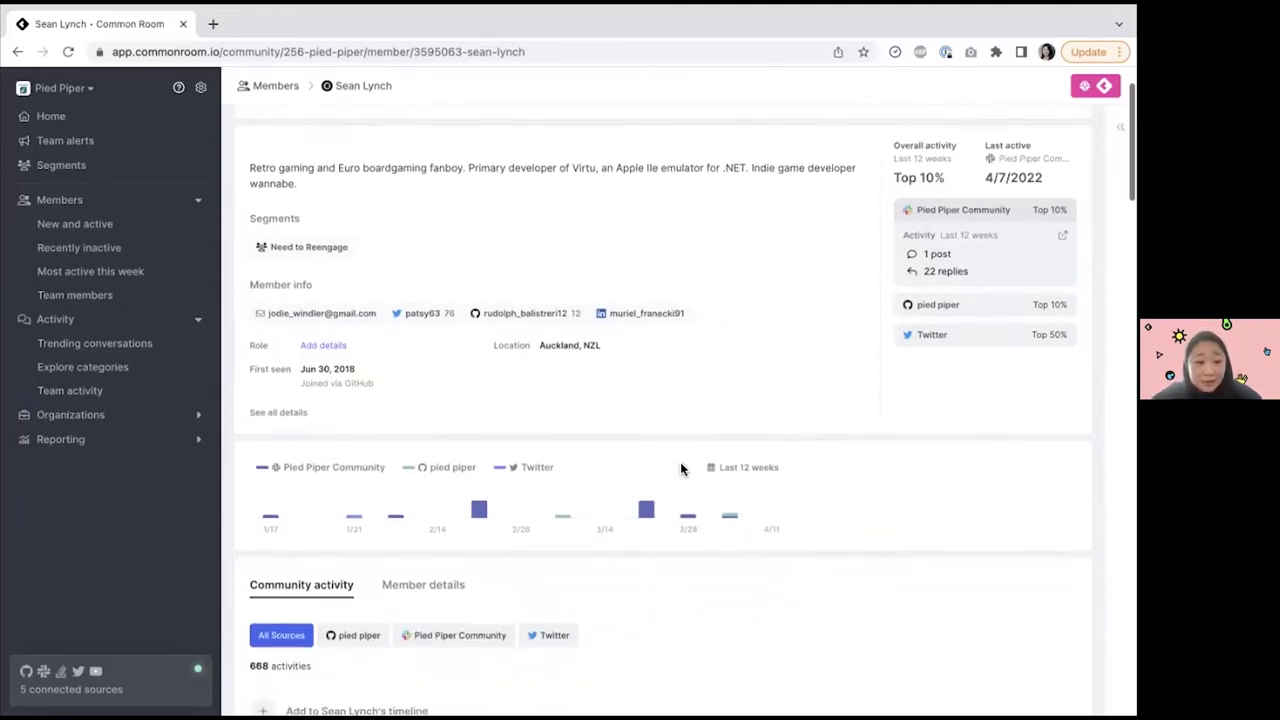
pyautogui.scroll(-2, 680, 468)
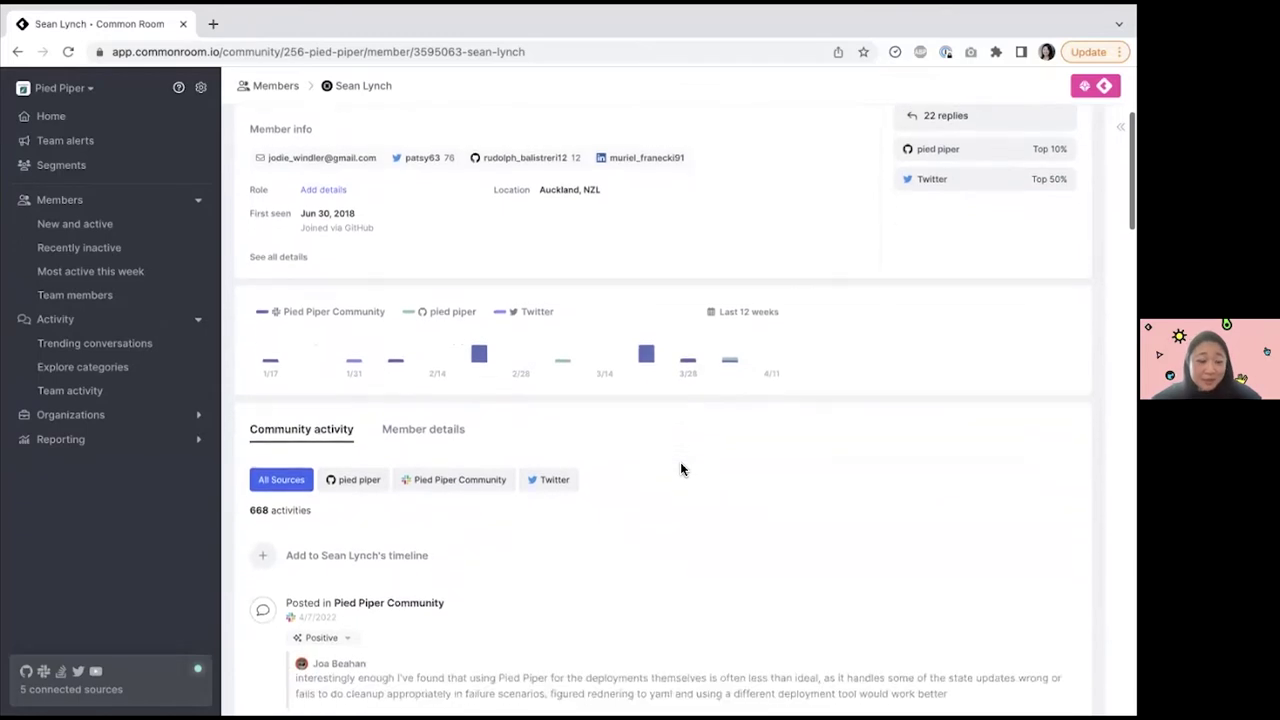
pyautogui.scroll(-3, 680, 468)
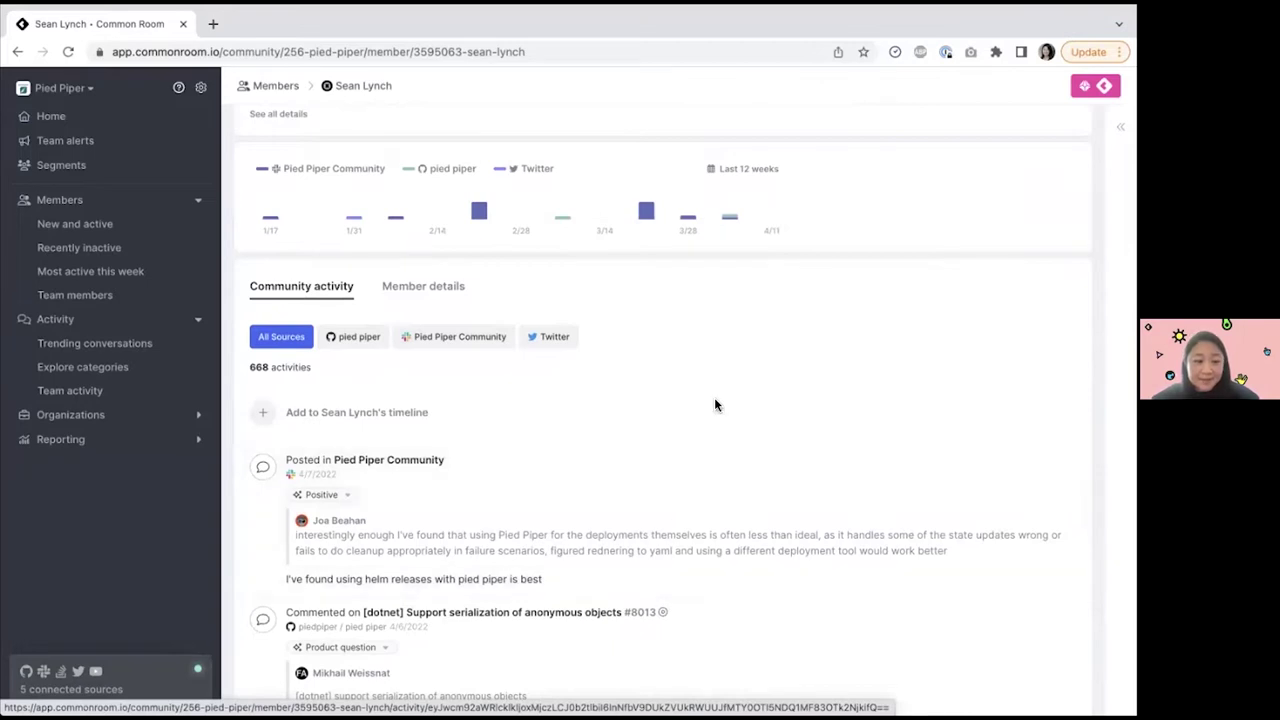
pyautogui.scroll(4, 714, 400)
pyautogui.scroll(1, 715, 400)
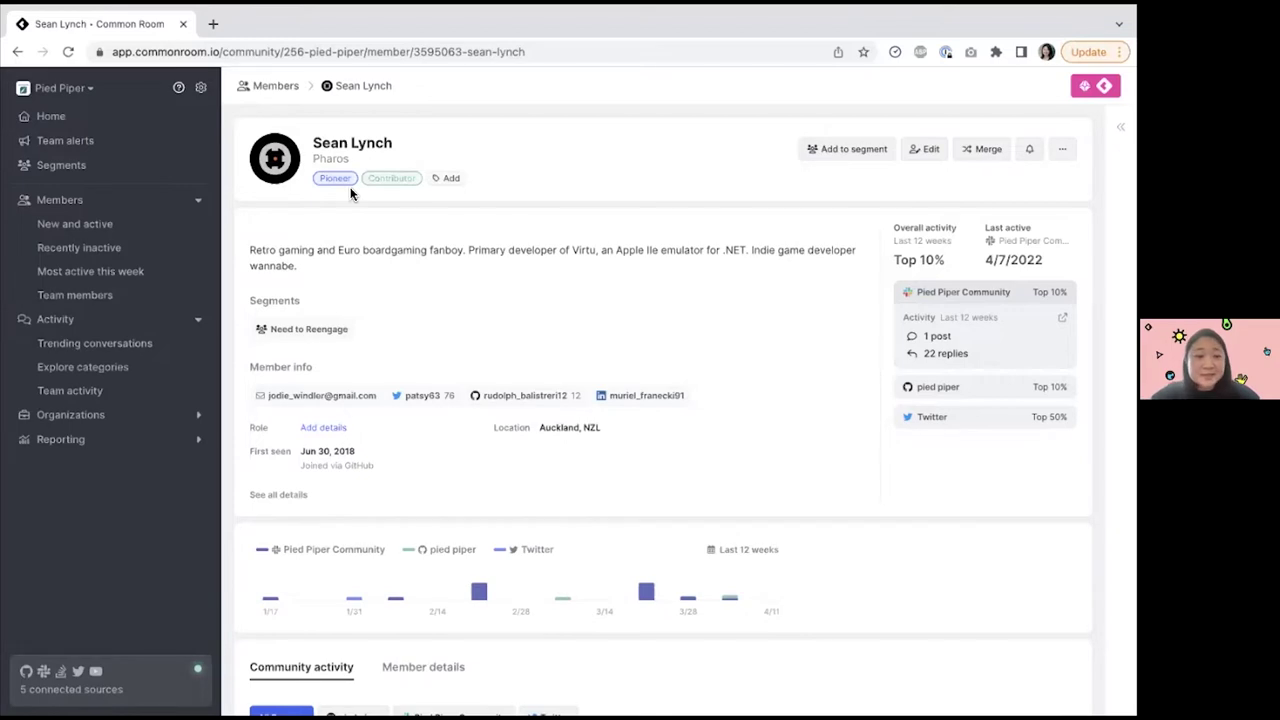
# Show the Fastest growing organizations list of 20, led by NCR.
pyautogui.click(200, 418)
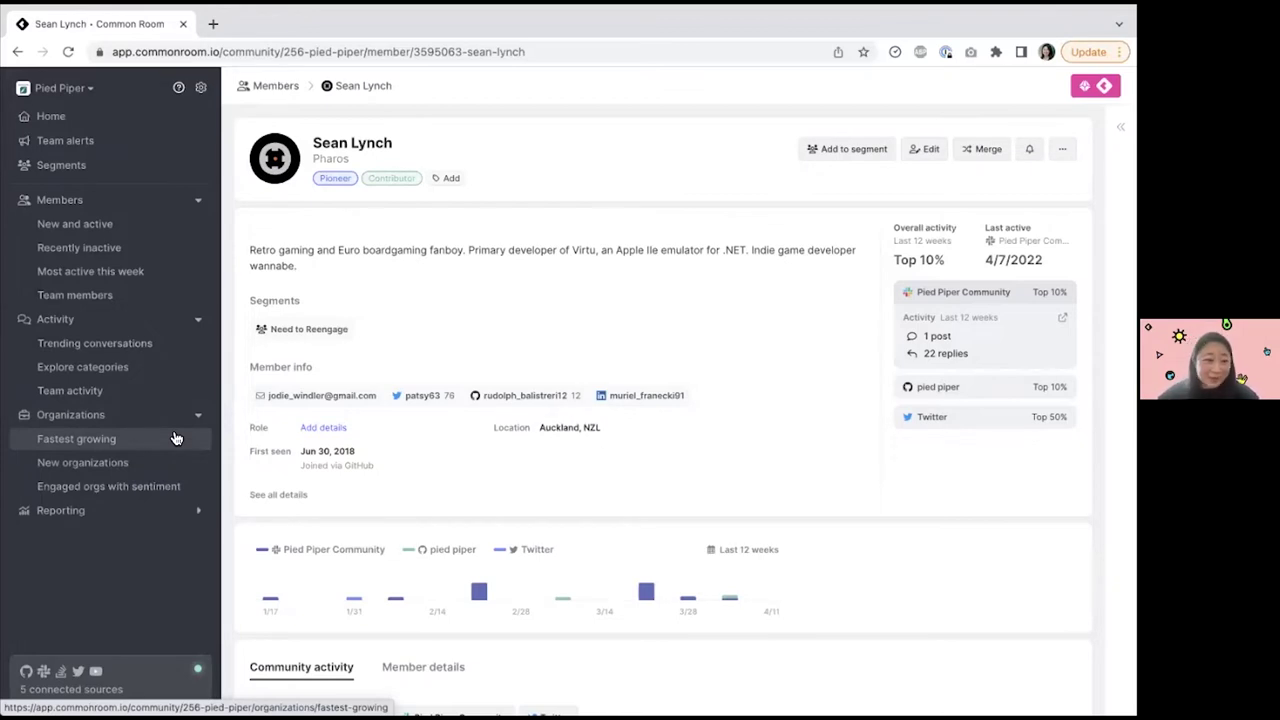
pyautogui.click(175, 439)
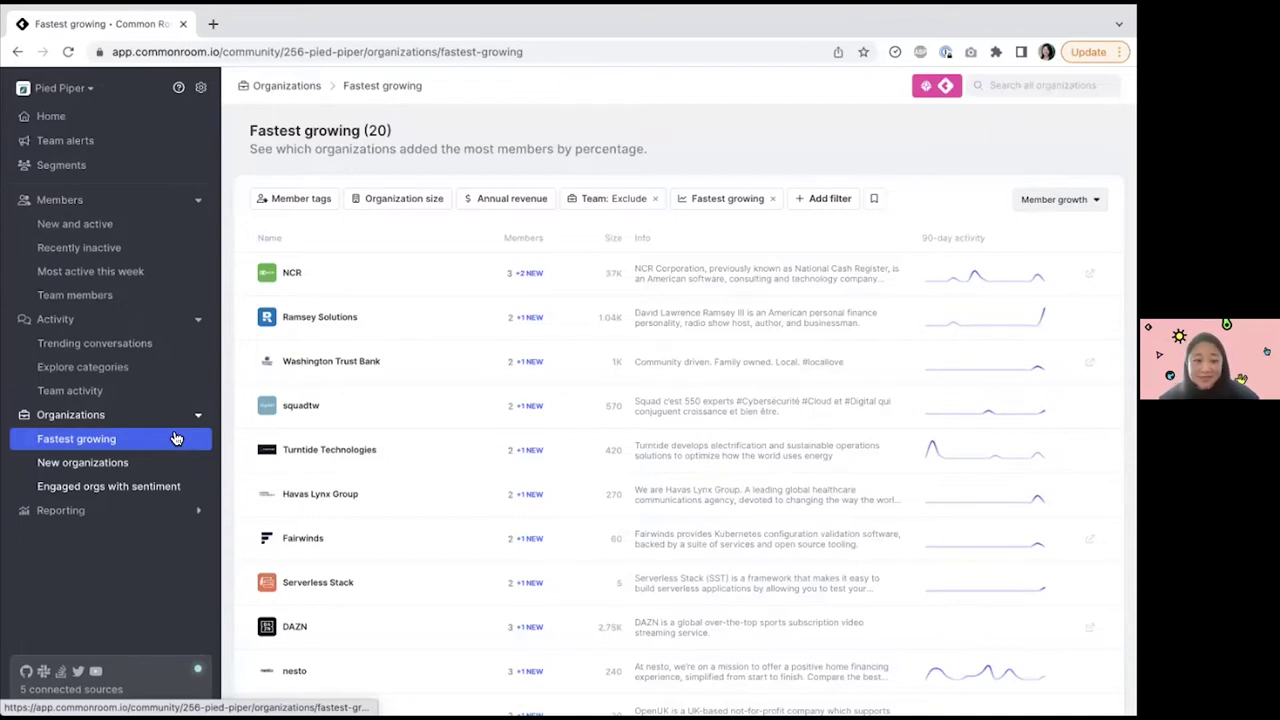
# Go back to the Pharos member's profile with its Need to Reengage segment.
pyautogui.click(17, 51)
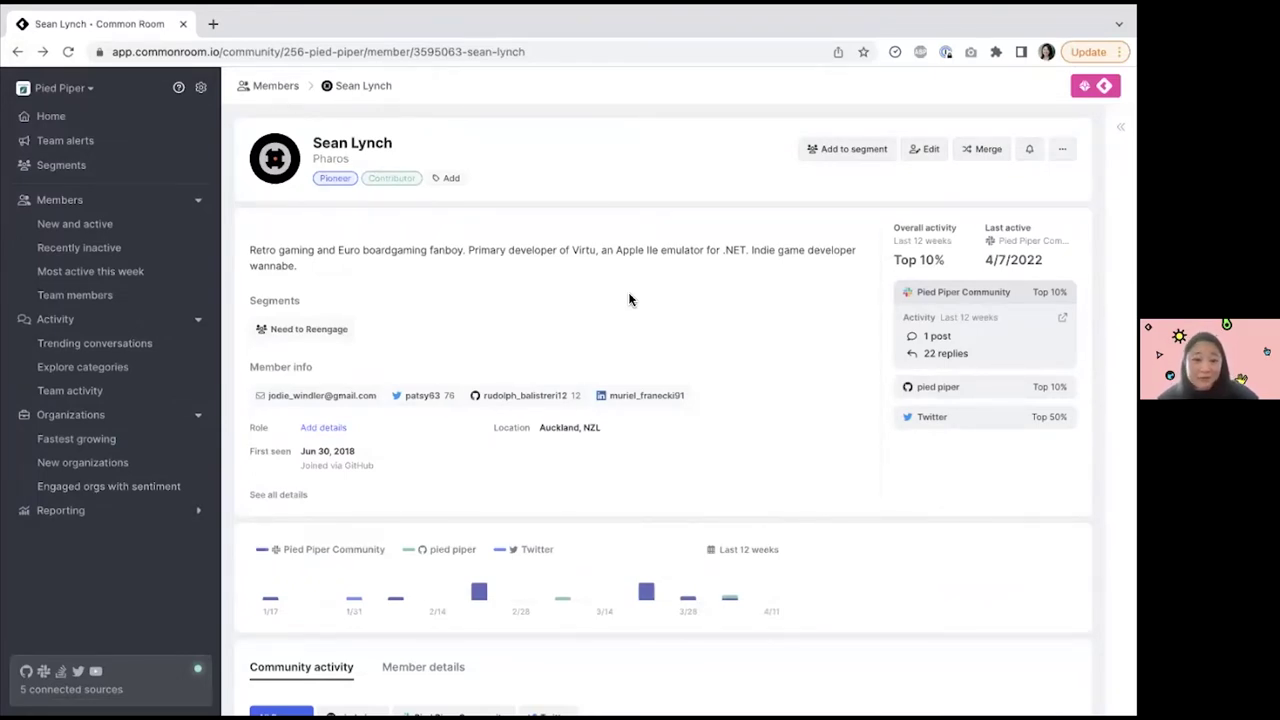
# Check the Add to segment choices without picking one, then show the Pharos member's team notes.
pyautogui.click(846, 158)
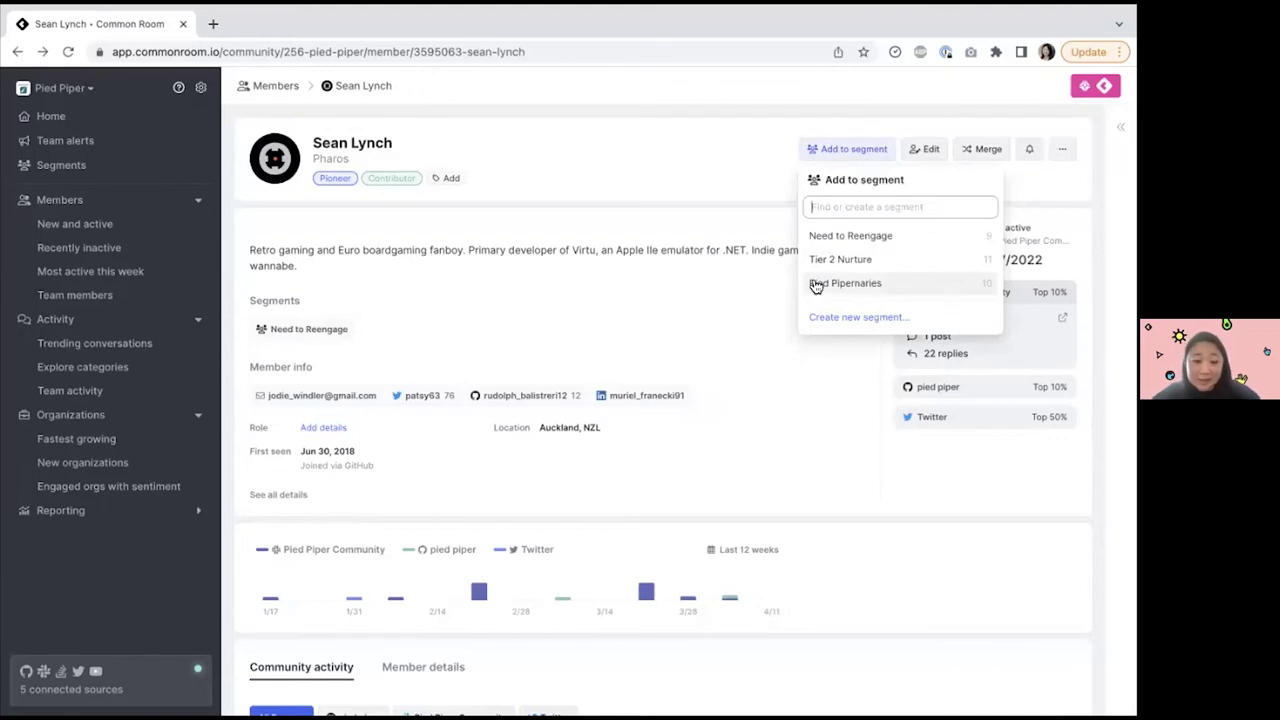
pyautogui.click(762, 216)
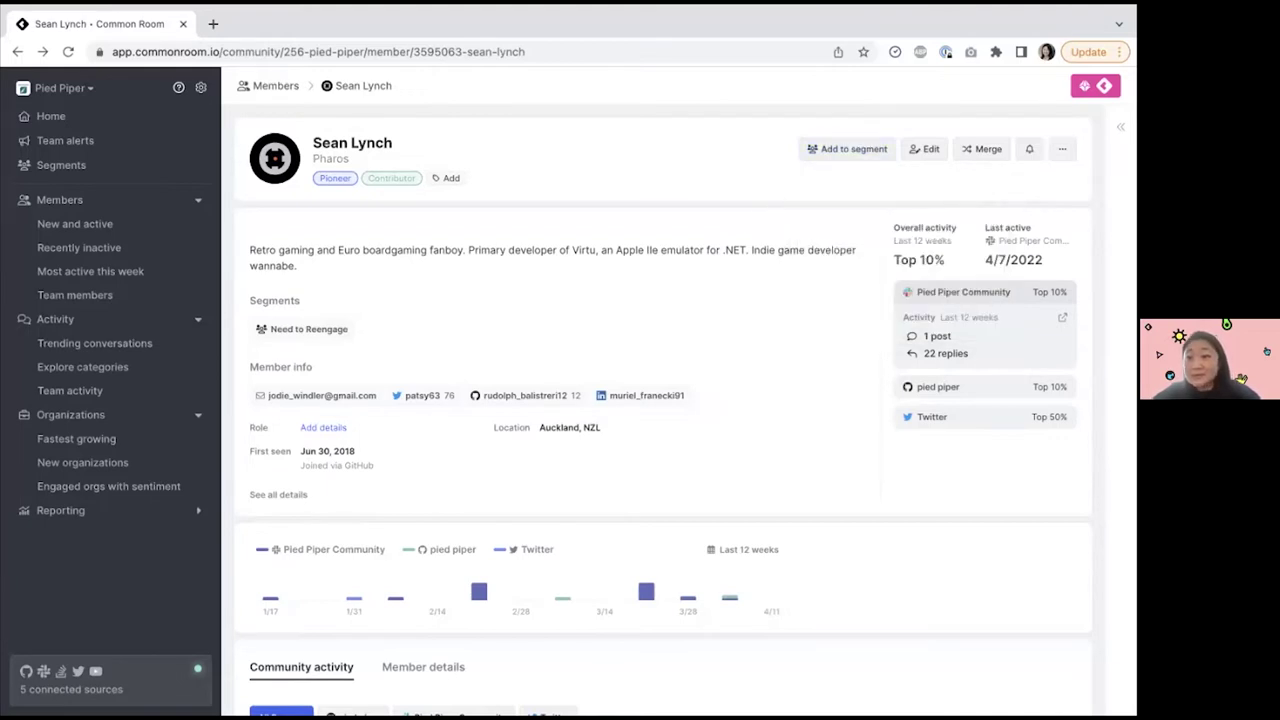
pyautogui.click(1120, 126)
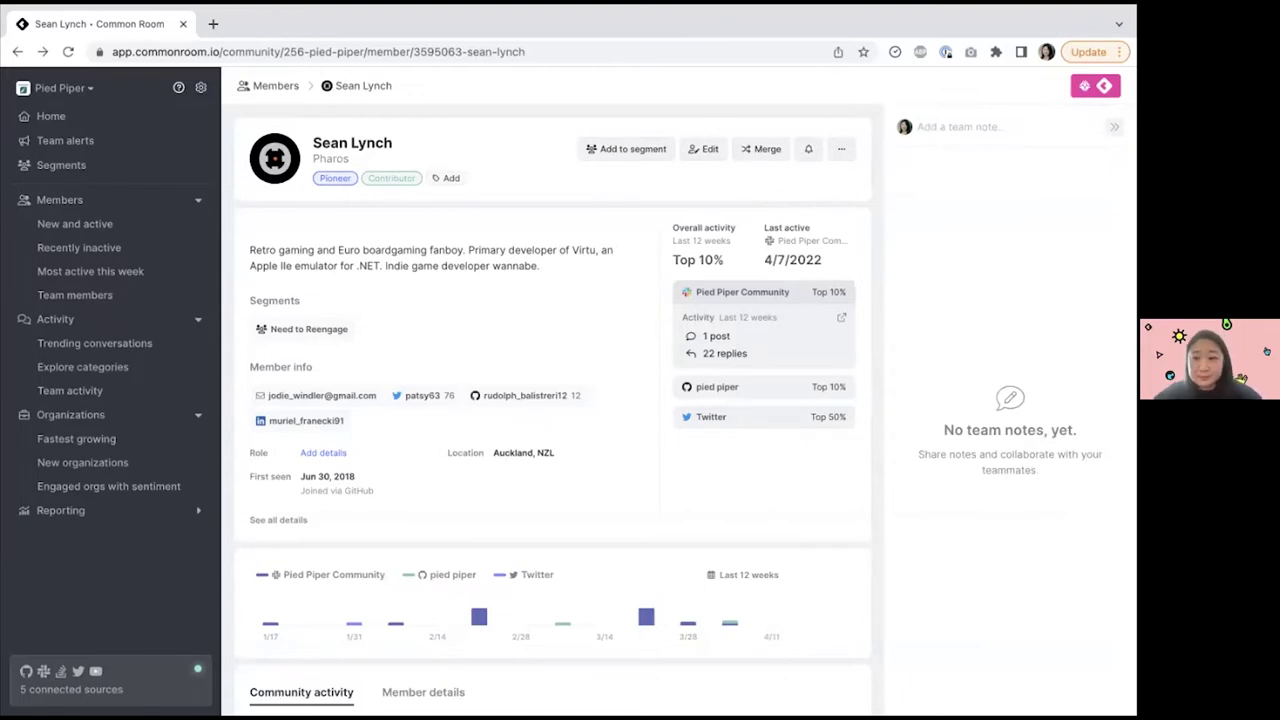
# Collapse the team notes panel and return to the filtered list of 227 members.
pyautogui.click(1114, 127)
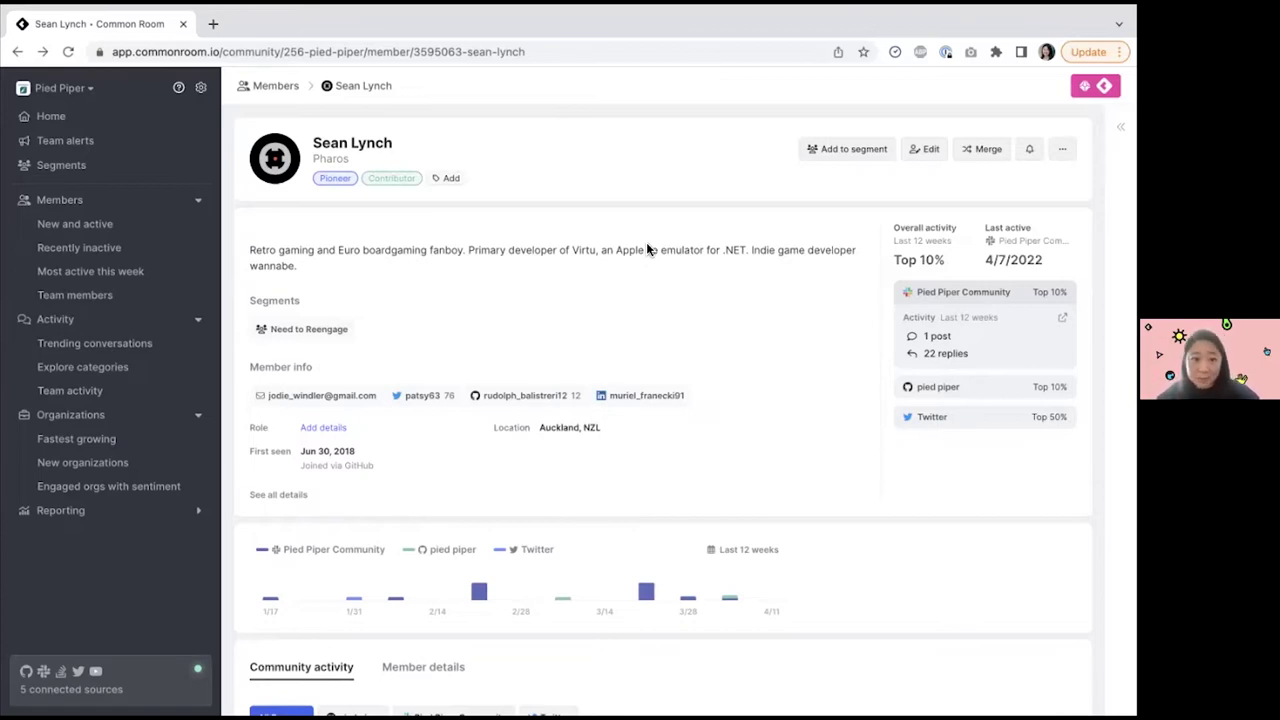
pyautogui.click(17, 51)
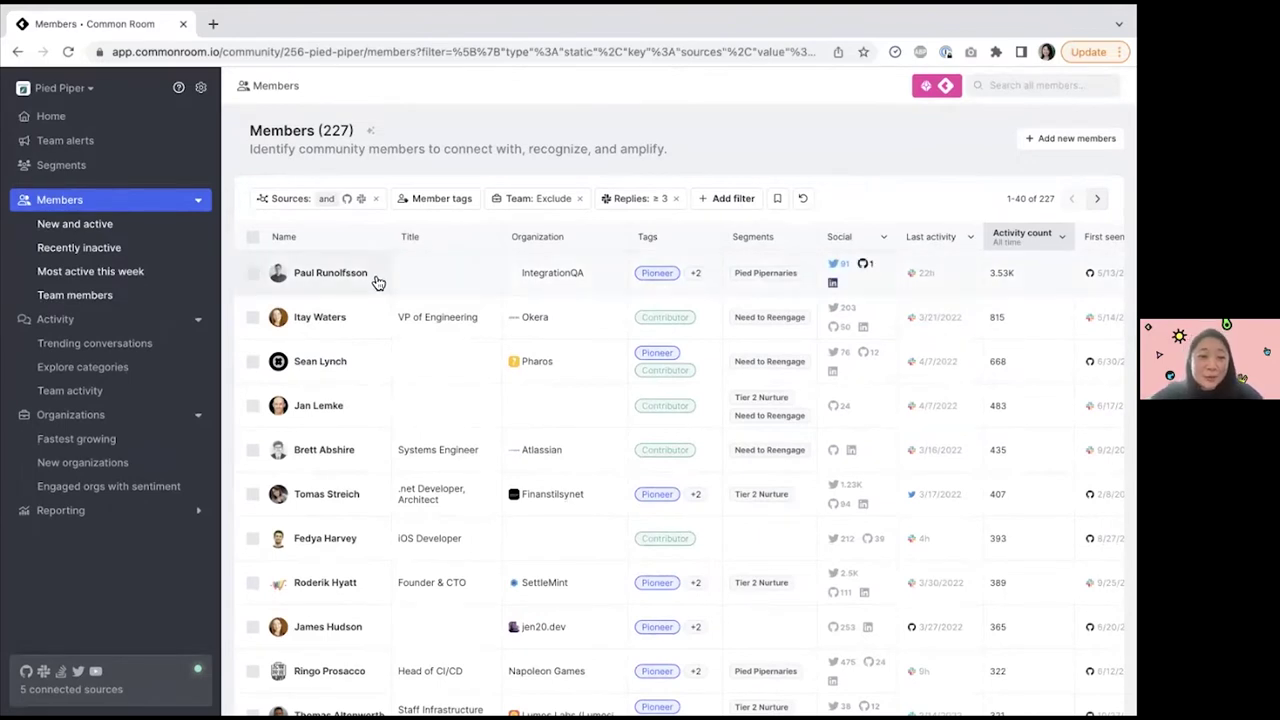
# Select the top three members, including Pharos and Atlassian, and preview Add to segment without assigning.
pyautogui.click(252, 361)
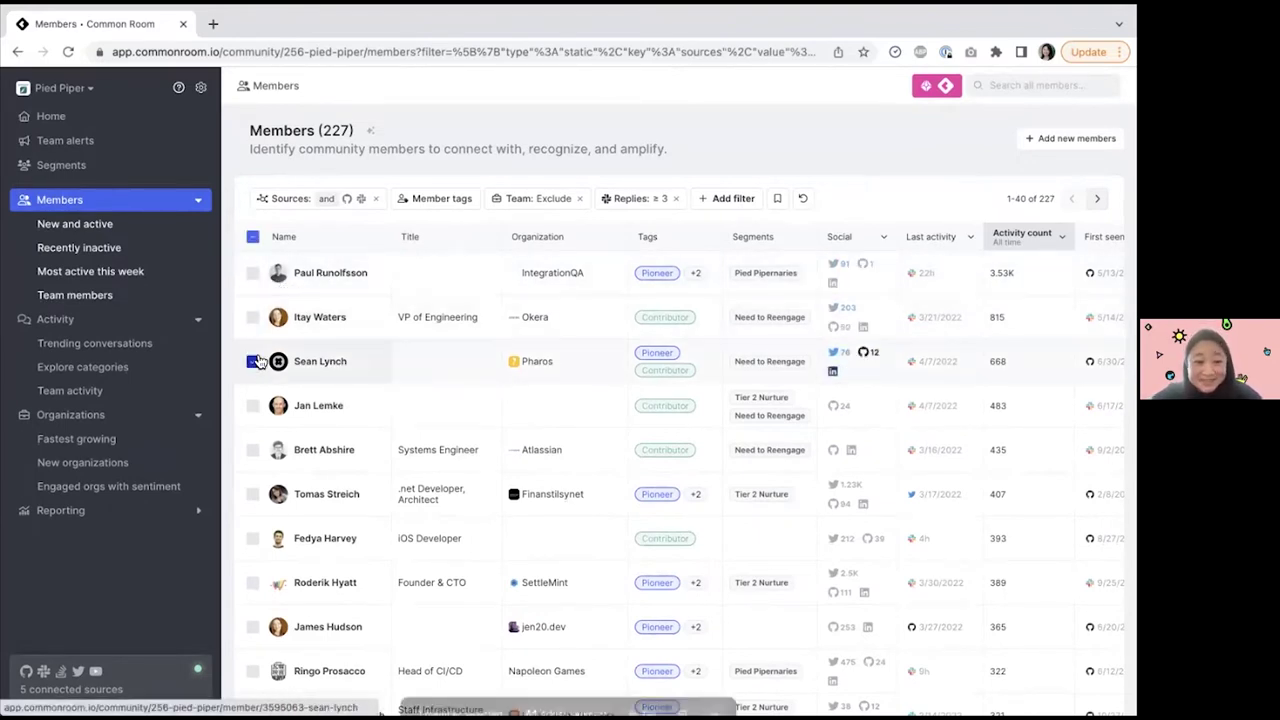
pyautogui.click(252, 405)
pyautogui.click(252, 452)
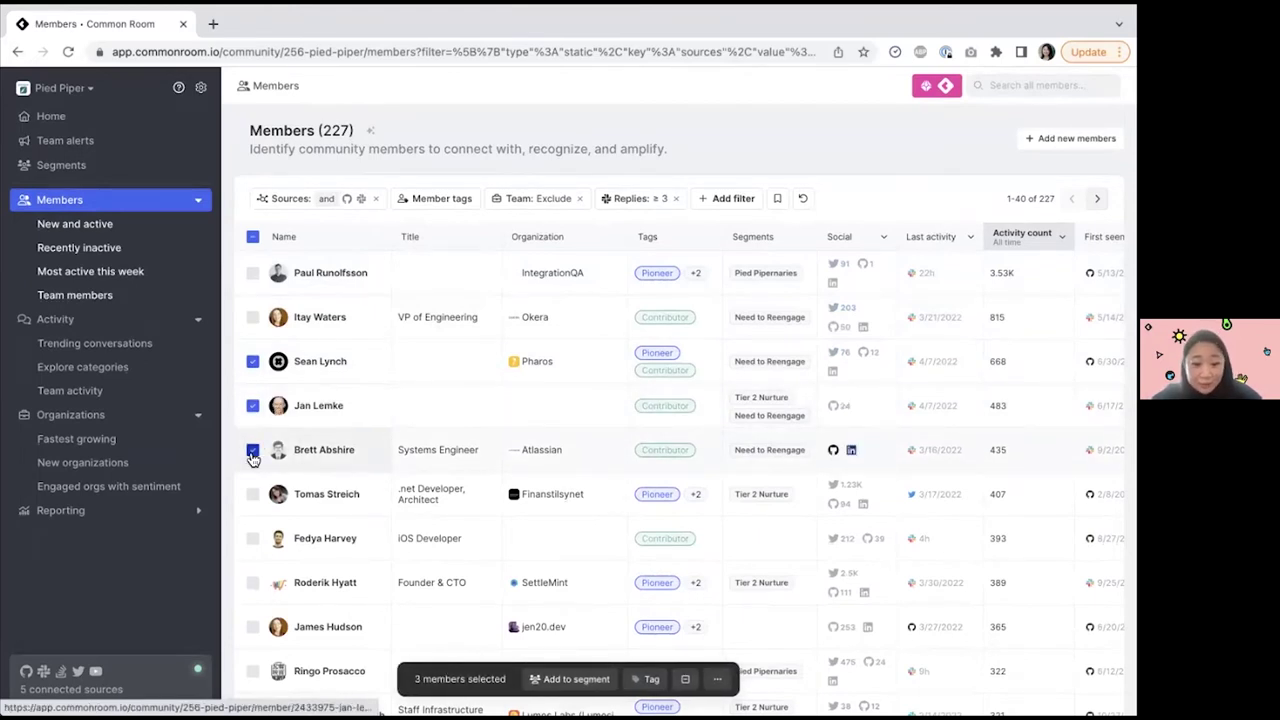
pyautogui.click(567, 678)
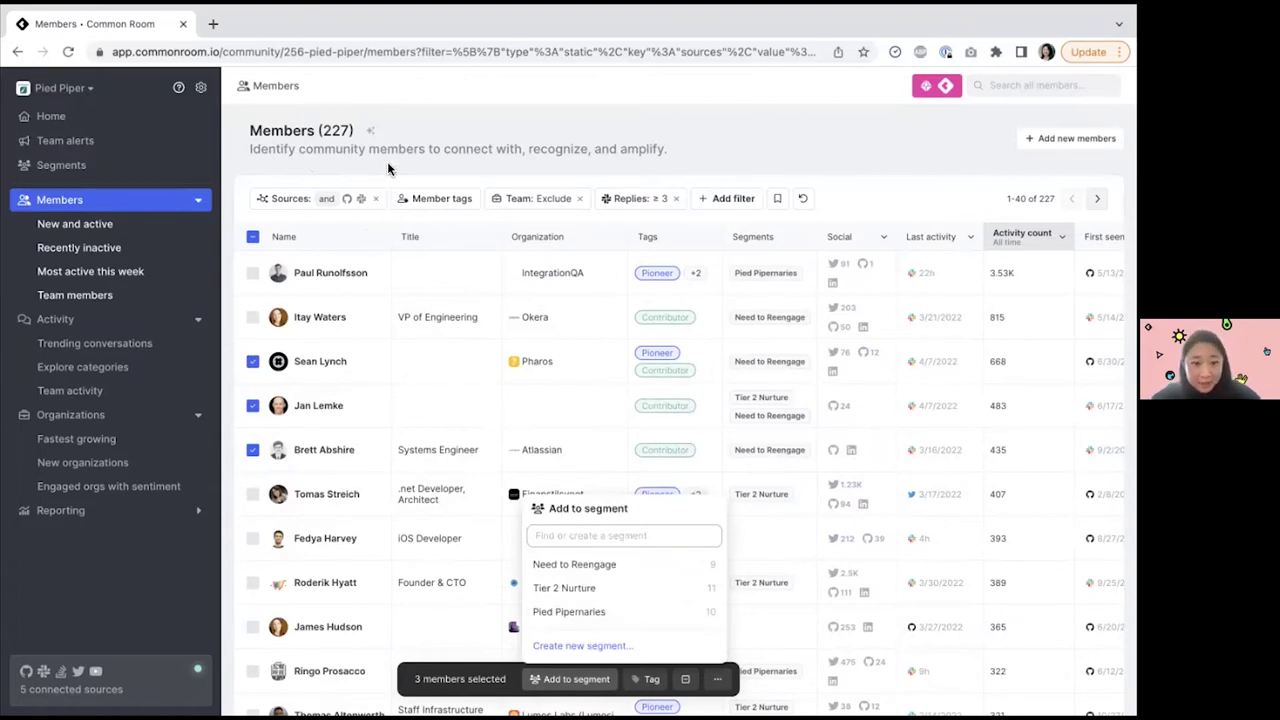
pyautogui.click(130, 167)
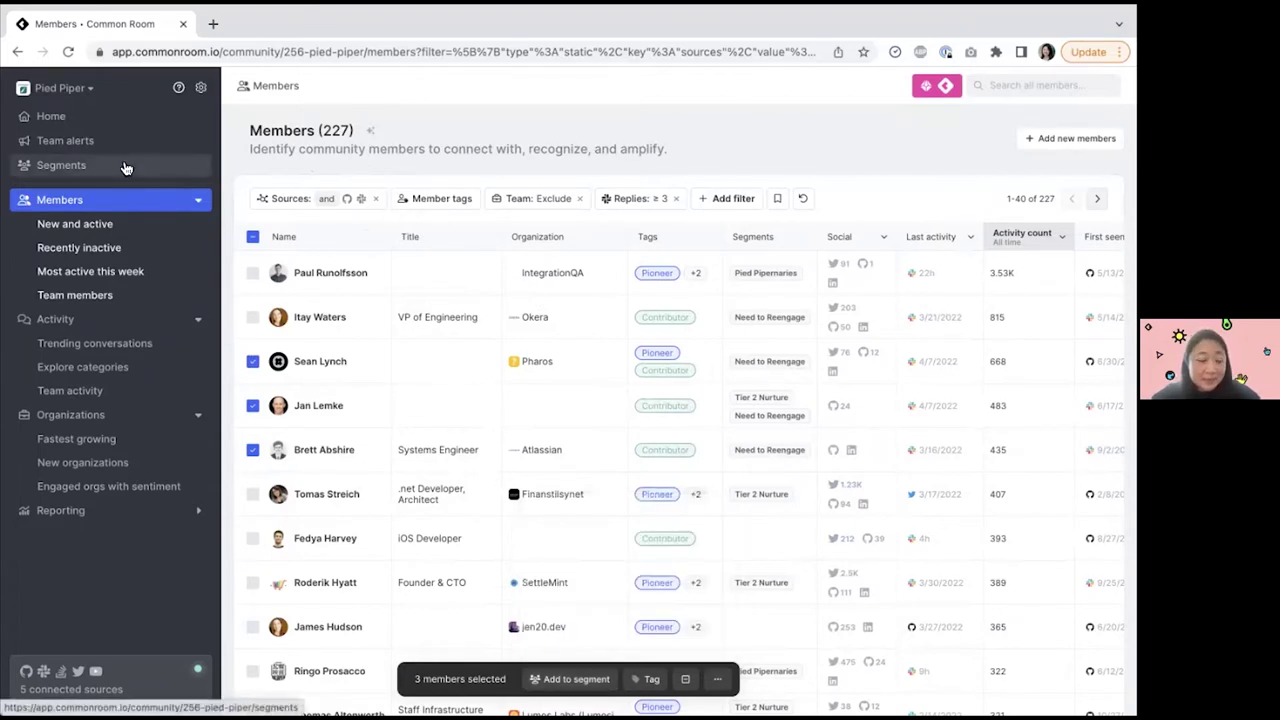
# Go to the Segments overview and open the 10-member Pied Pipernaries segment.
pyautogui.click(125, 167)
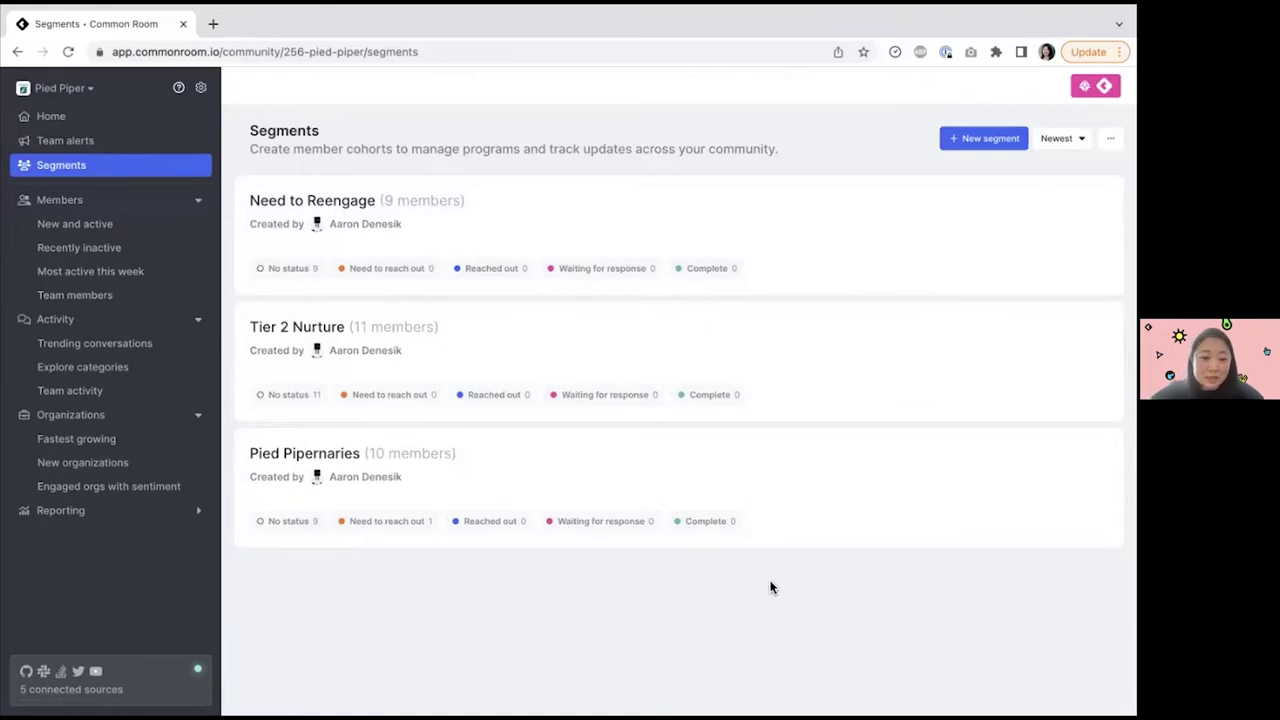
pyautogui.click(791, 503)
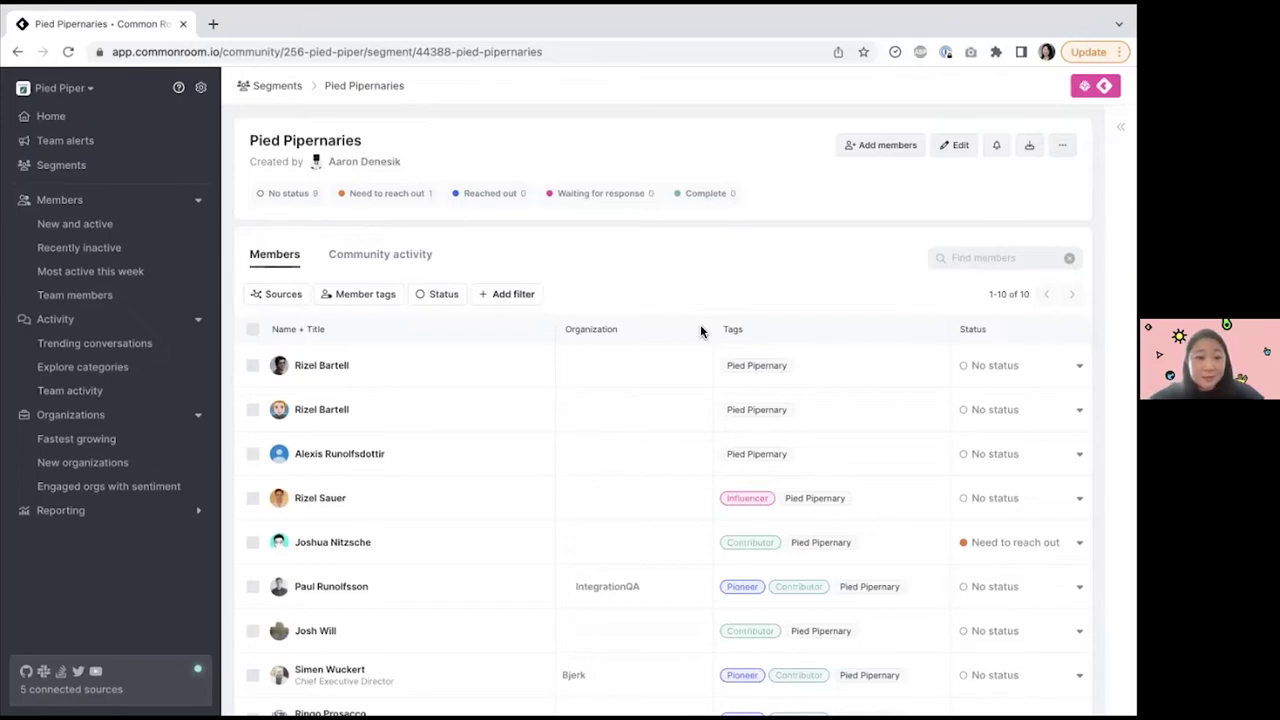
# On the Reporting dashboard, add and remove a Segment filter, then view the Community responsiveness report.
pyautogui.click(200, 516)
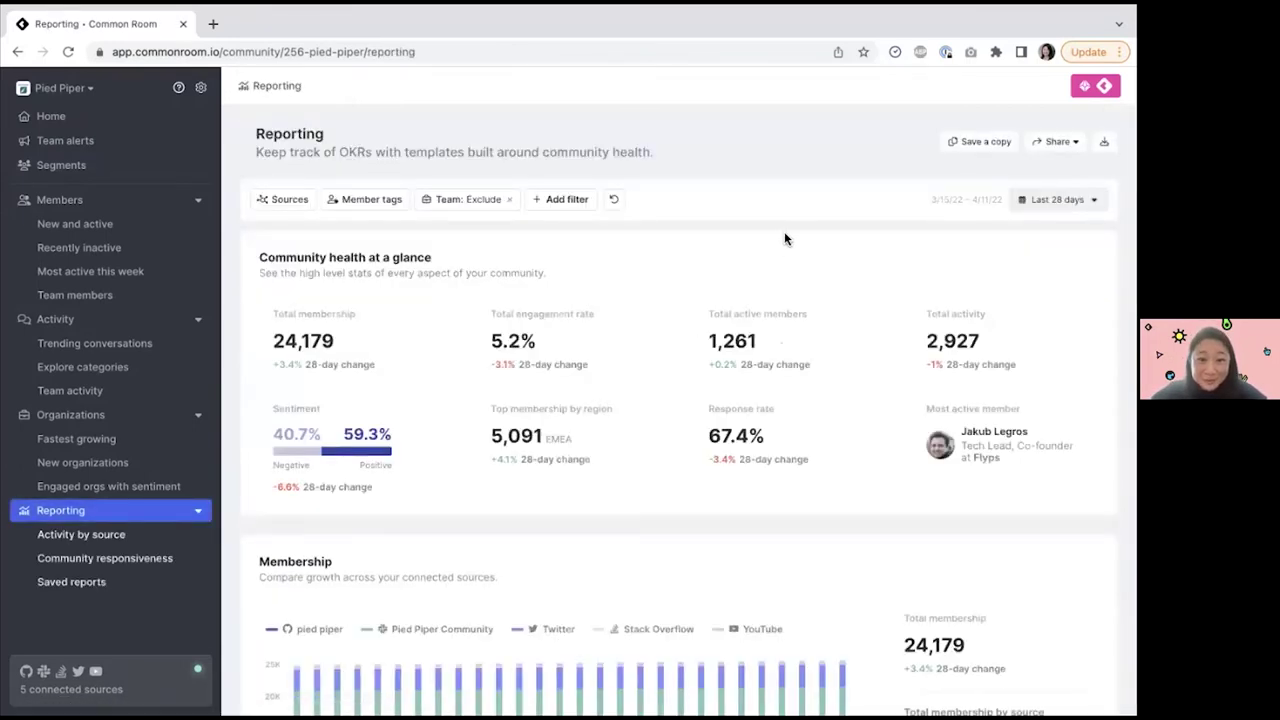
pyautogui.click(566, 199)
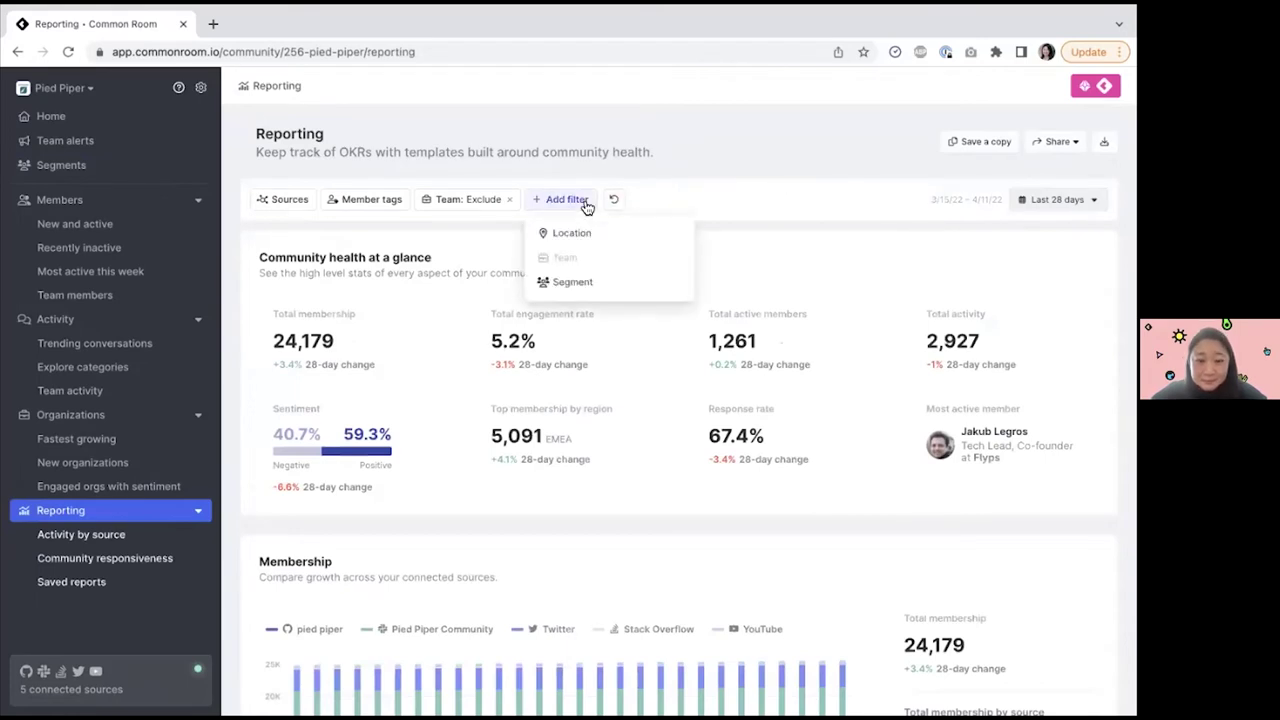
pyautogui.click(628, 290)
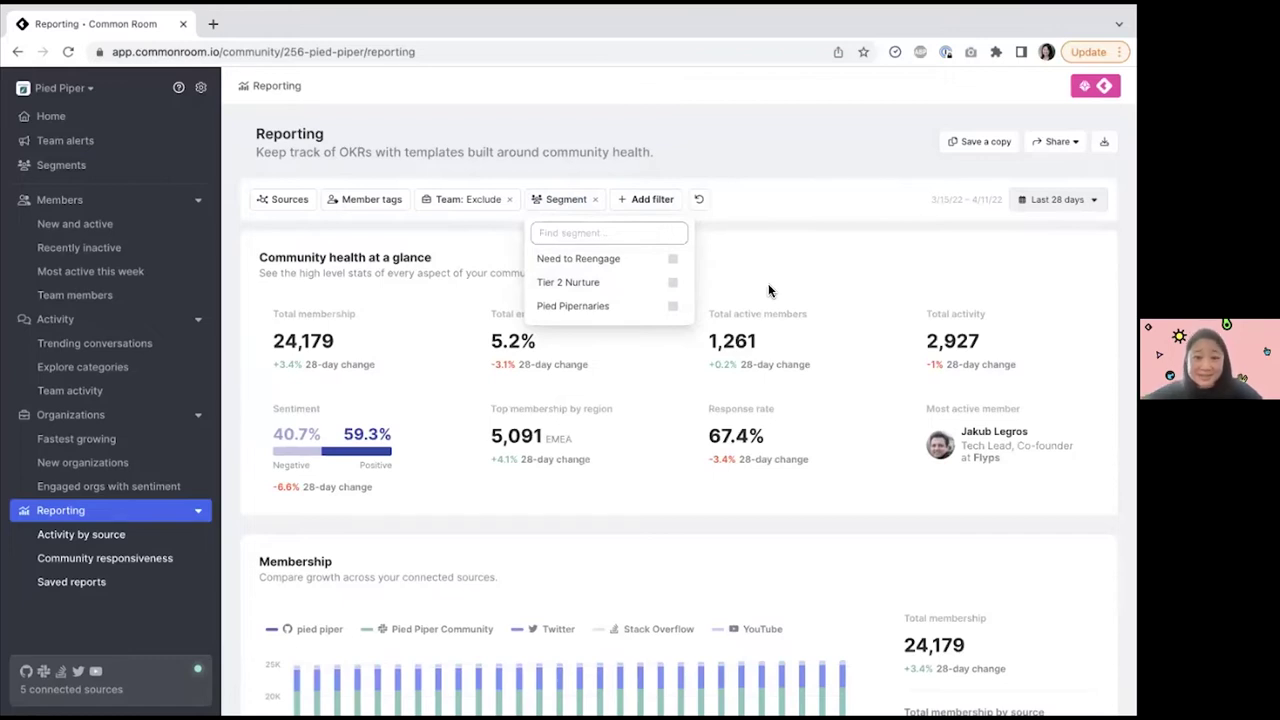
pyautogui.click(805, 252)
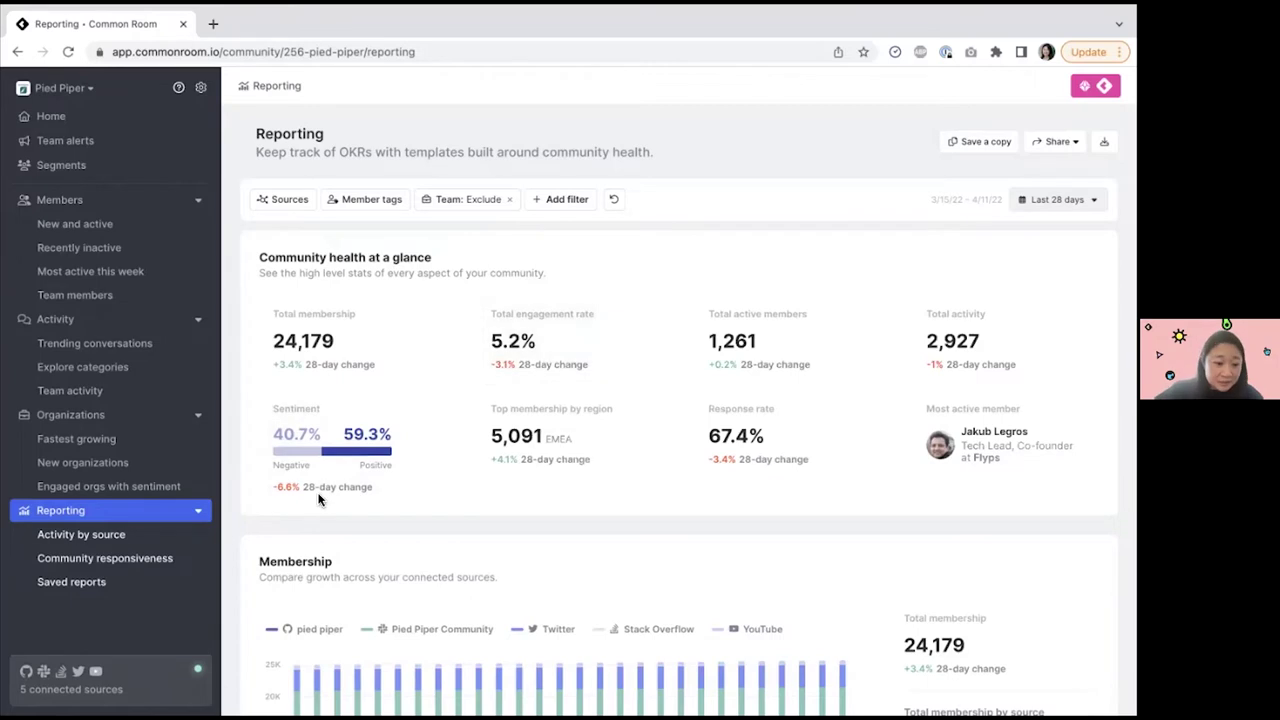
pyautogui.click(138, 562)
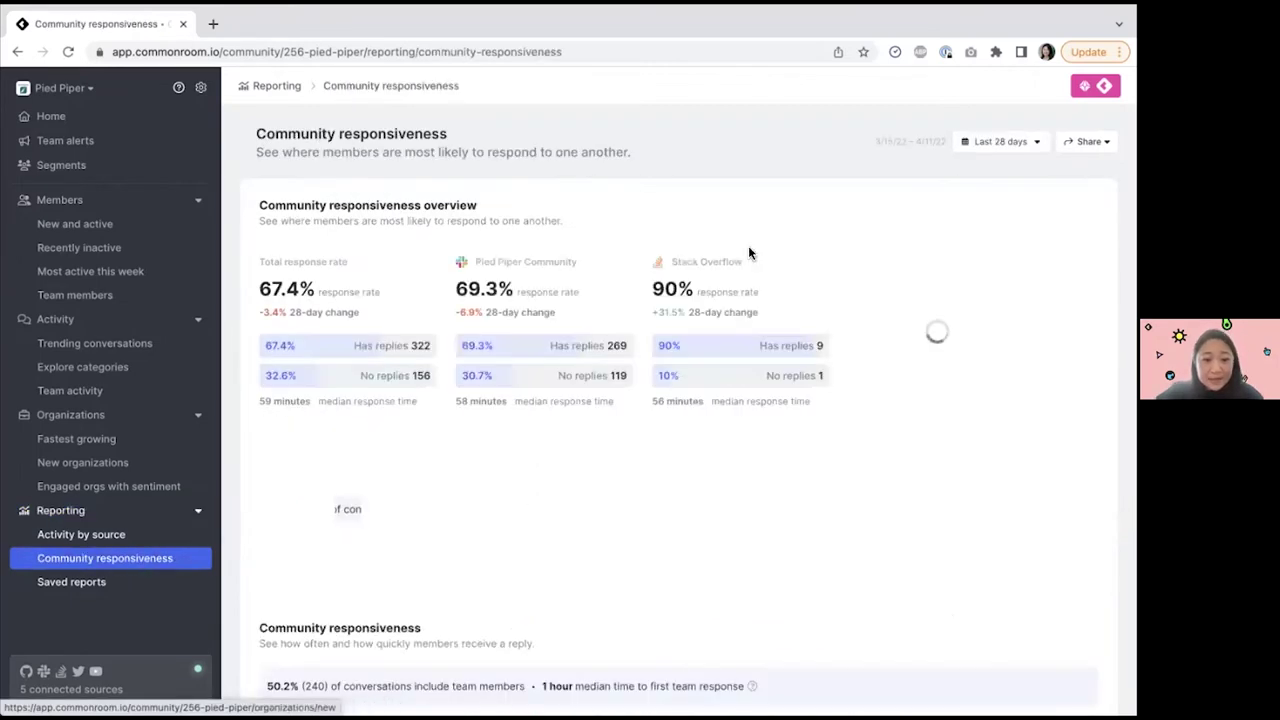